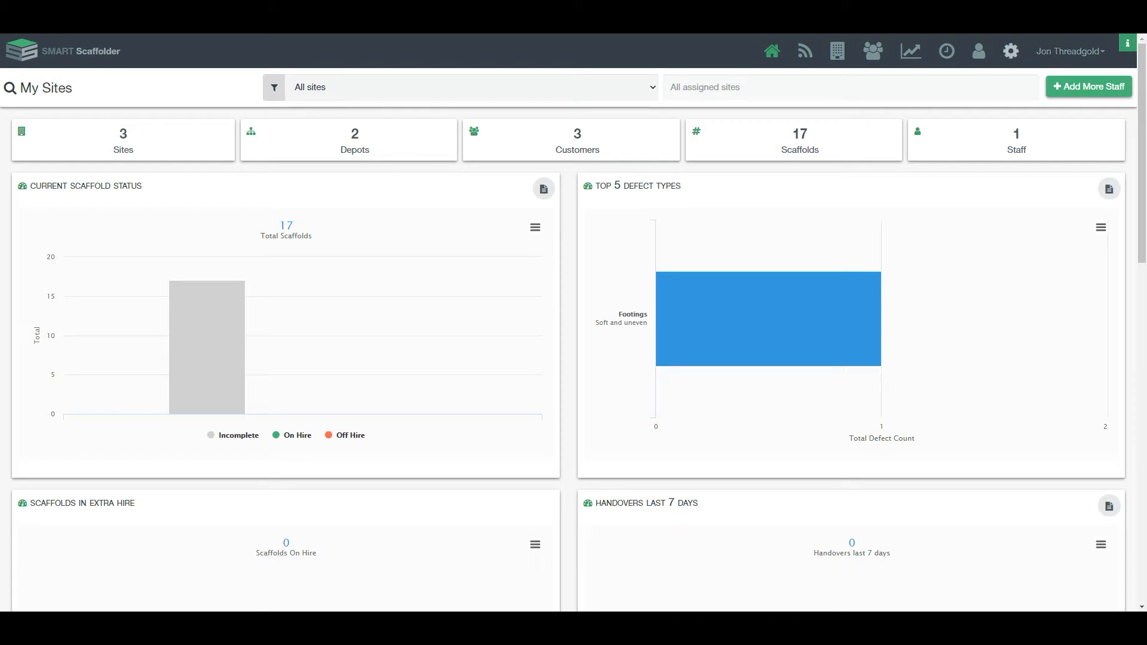
Step: Open the settings menu from the gear icon on the My Sites dashboard
{"action": "left_click", "coordinate": [1010, 51]}
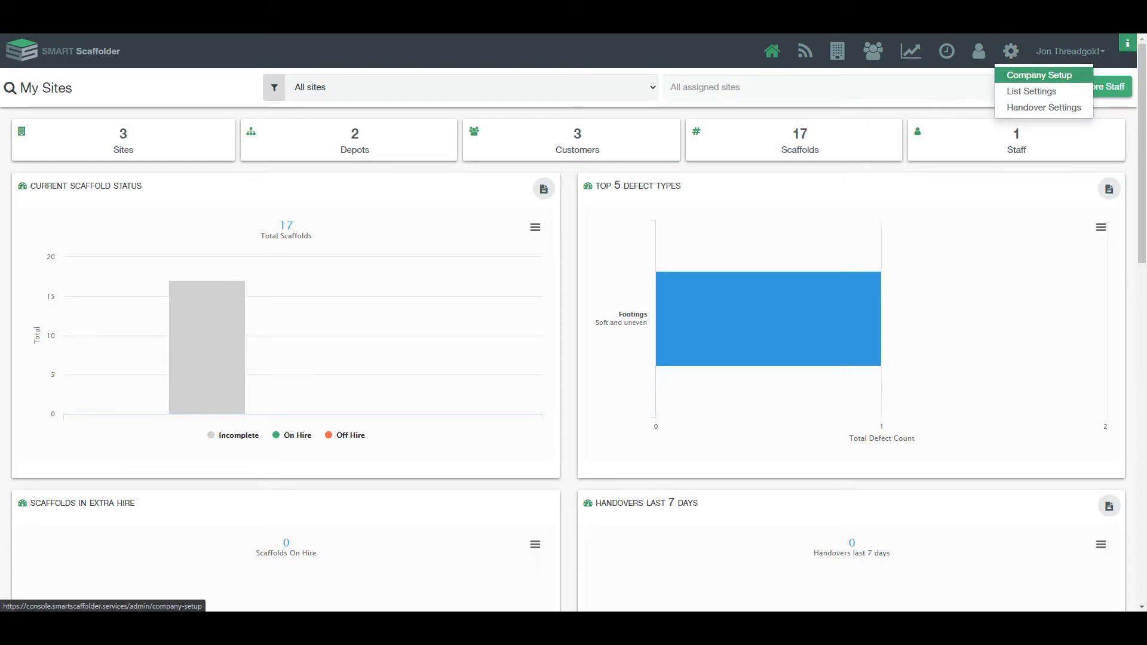
Step: Upload Company Logo.JPG as the company logo in Company Setup and save the details
{"action": "left_click", "coordinate": [1039, 75]}
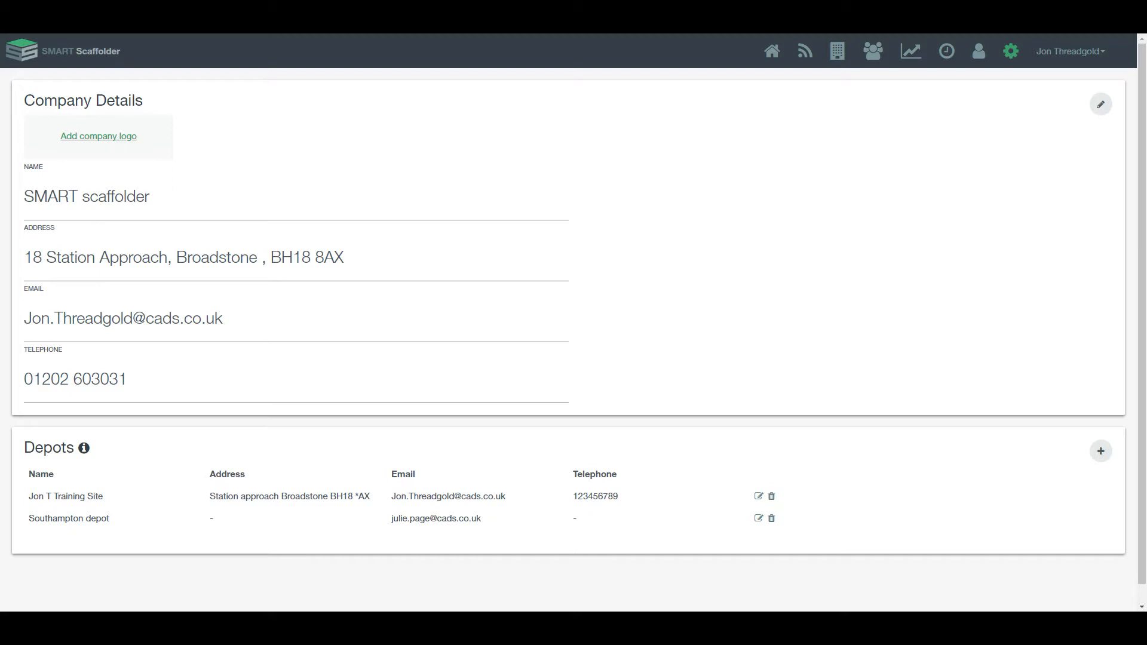
{"action": "left_click", "coordinate": [101, 134]}
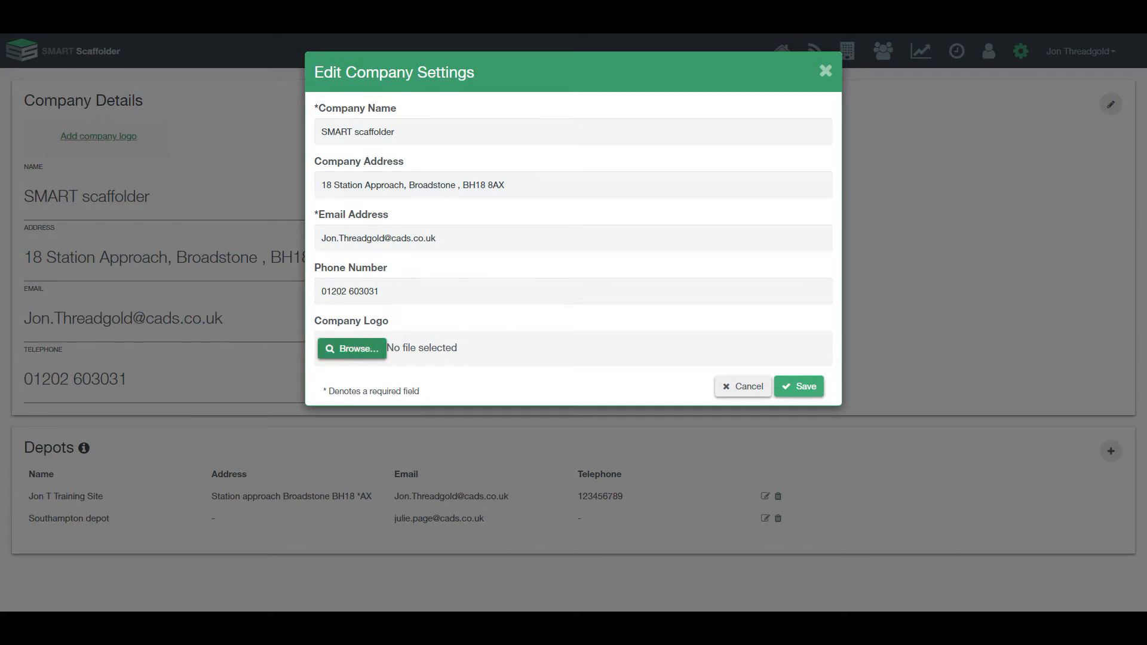
{"action": "left_click", "coordinate": [352, 349]}
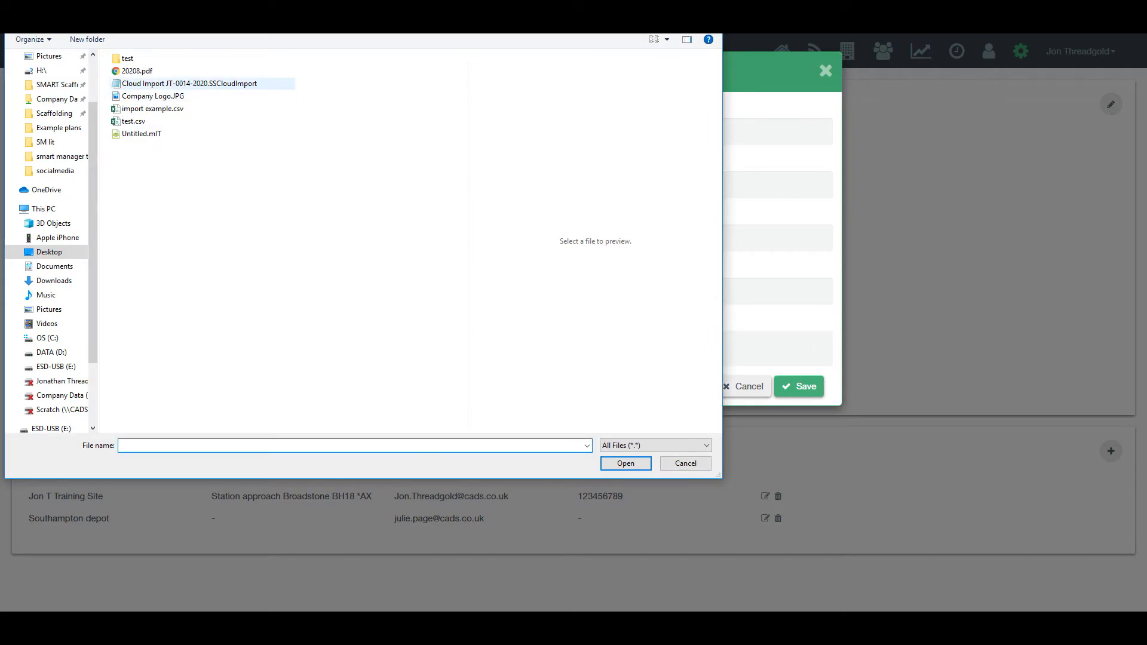
{"action": "left_click", "coordinate": [172, 97]}
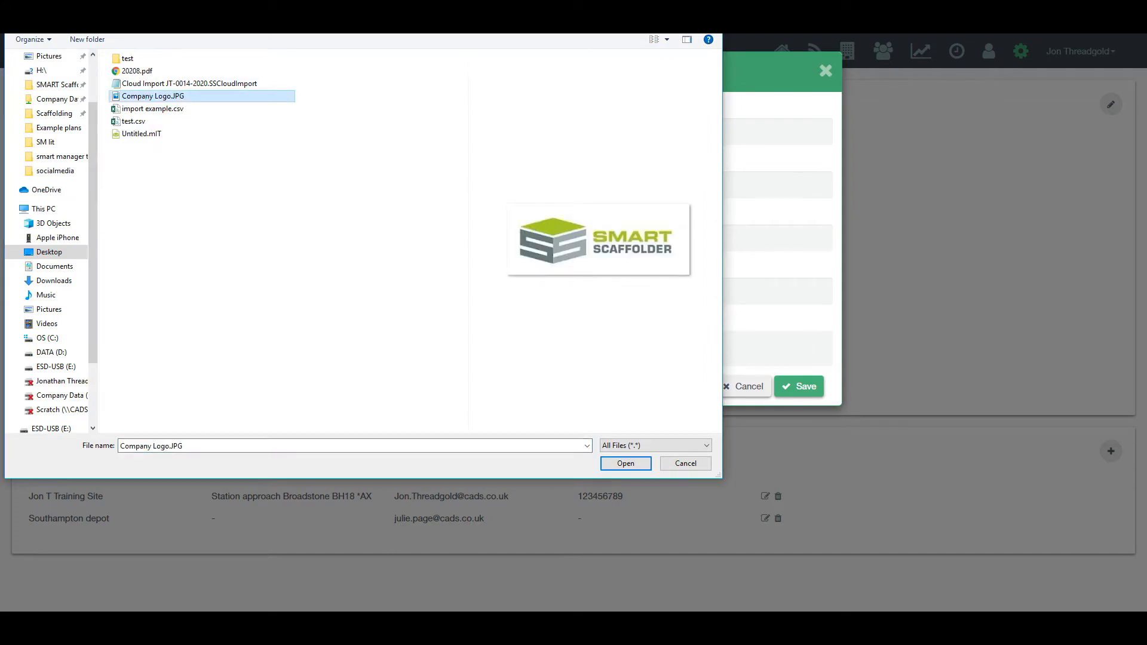
{"action": "left_click", "coordinate": [626, 464]}
{"action": "left_click", "coordinate": [799, 387]}
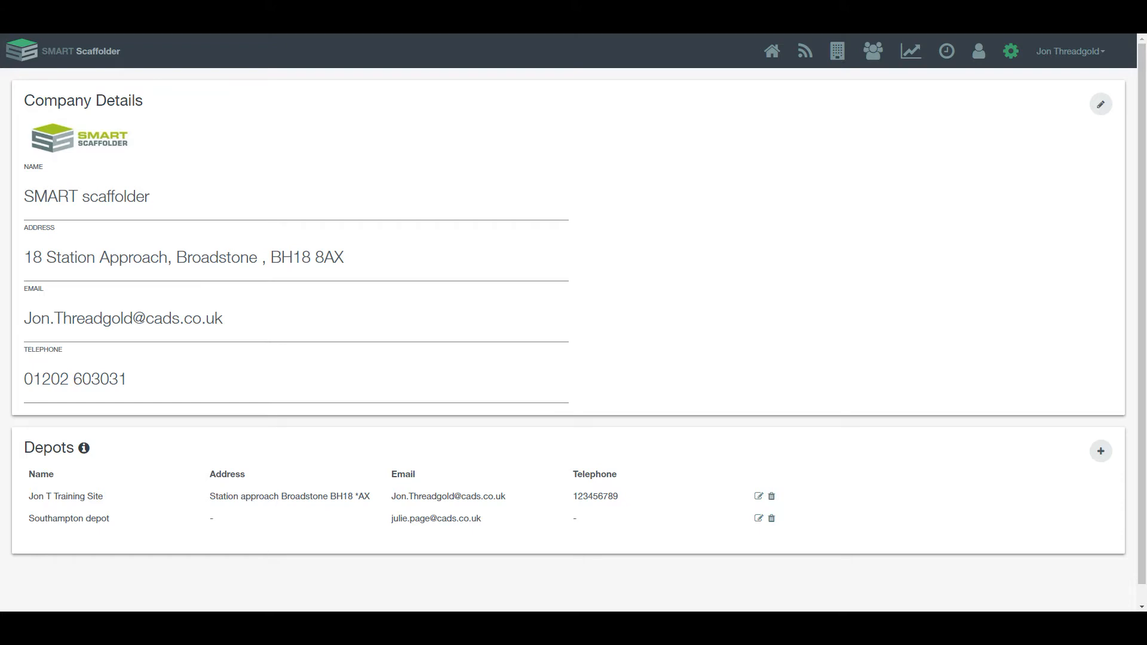
{"action": "scroll", "coordinate": [574, 323], "scroll_direction": "down", "scroll_amount": 1}
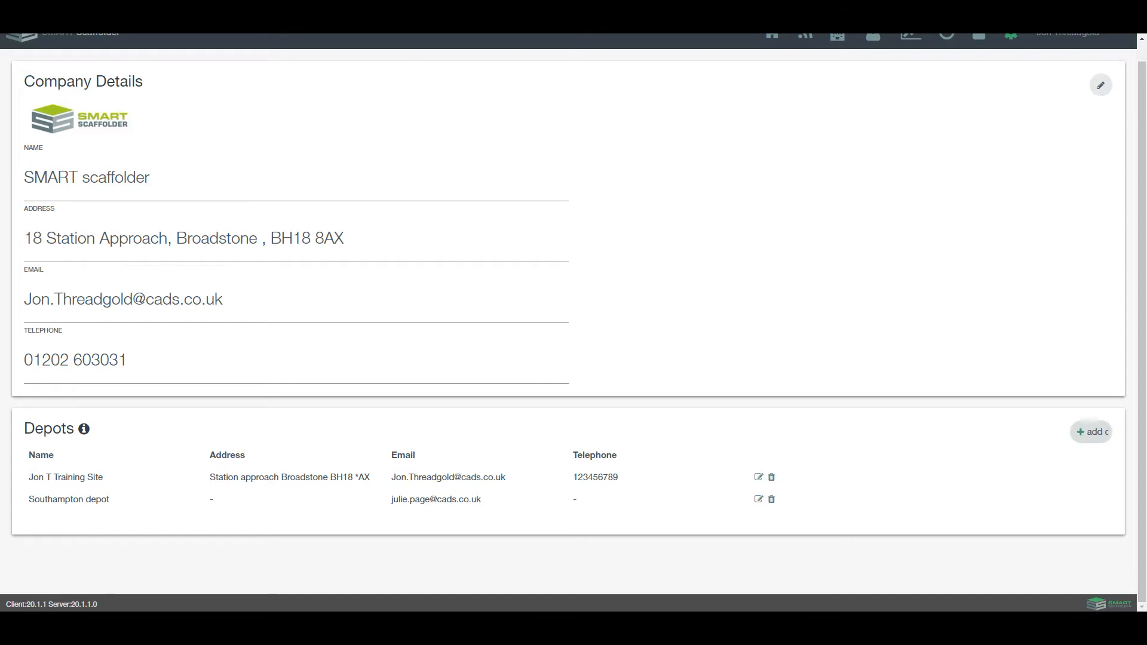
Step: Add a depot named Broadstone Depot with its street address, e-mail and telephone number, and save it
{"action": "left_click", "coordinate": [1093, 432]}
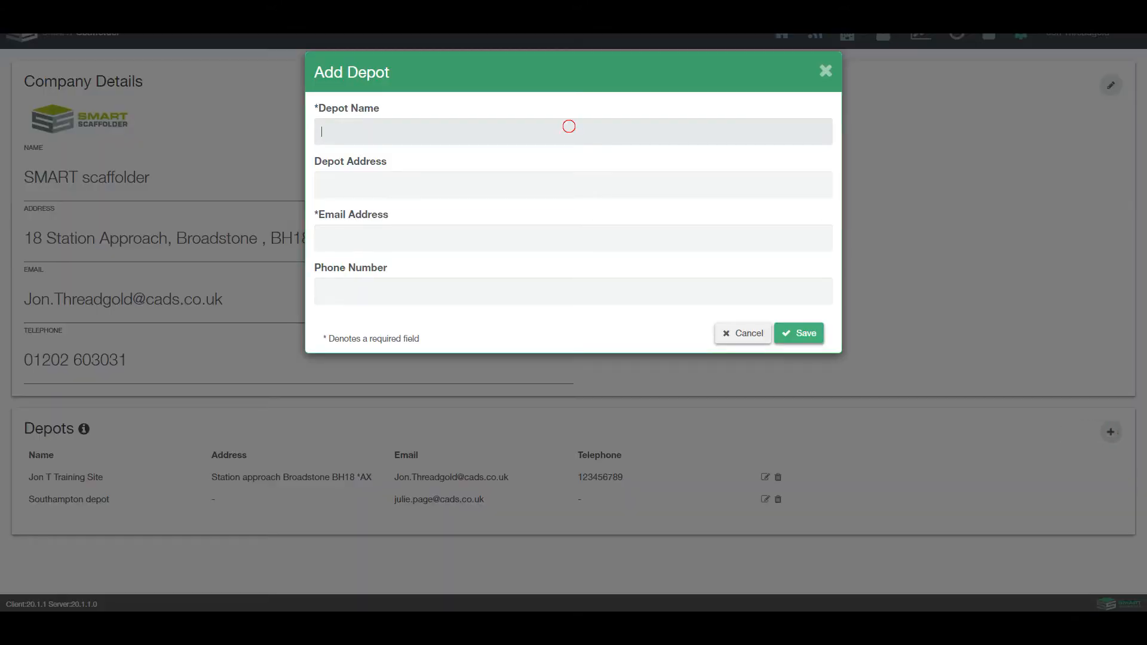
{"action": "type", "text": "Bro"}
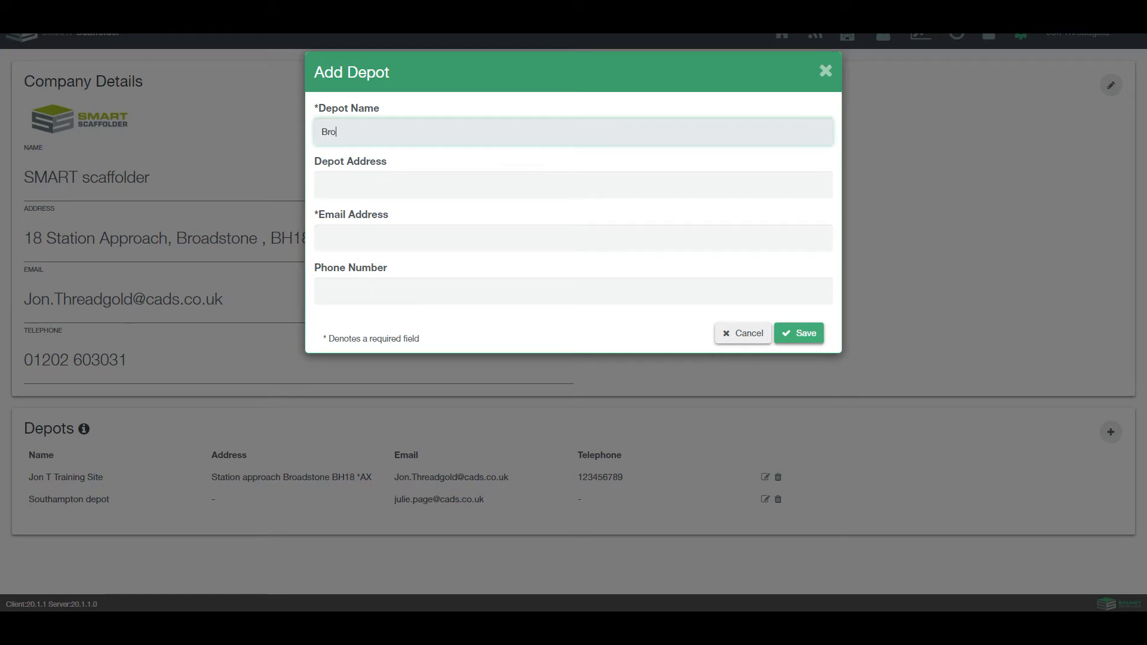
{"action": "type", "text": "adstone Depot"}
{"action": "key", "text": "Tab"}
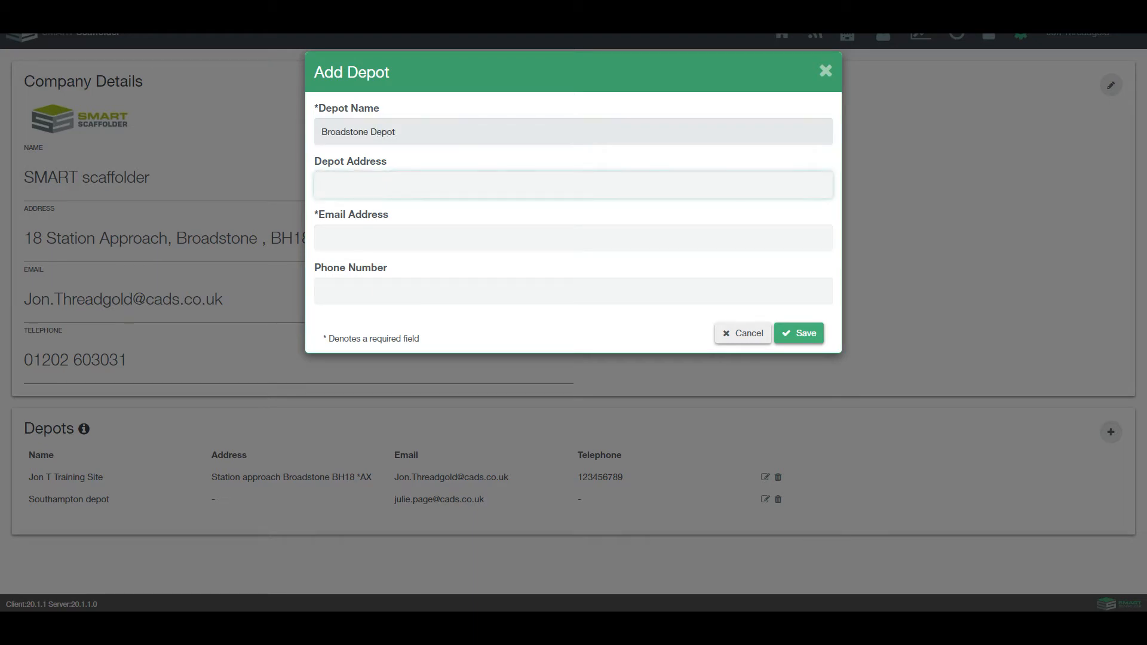
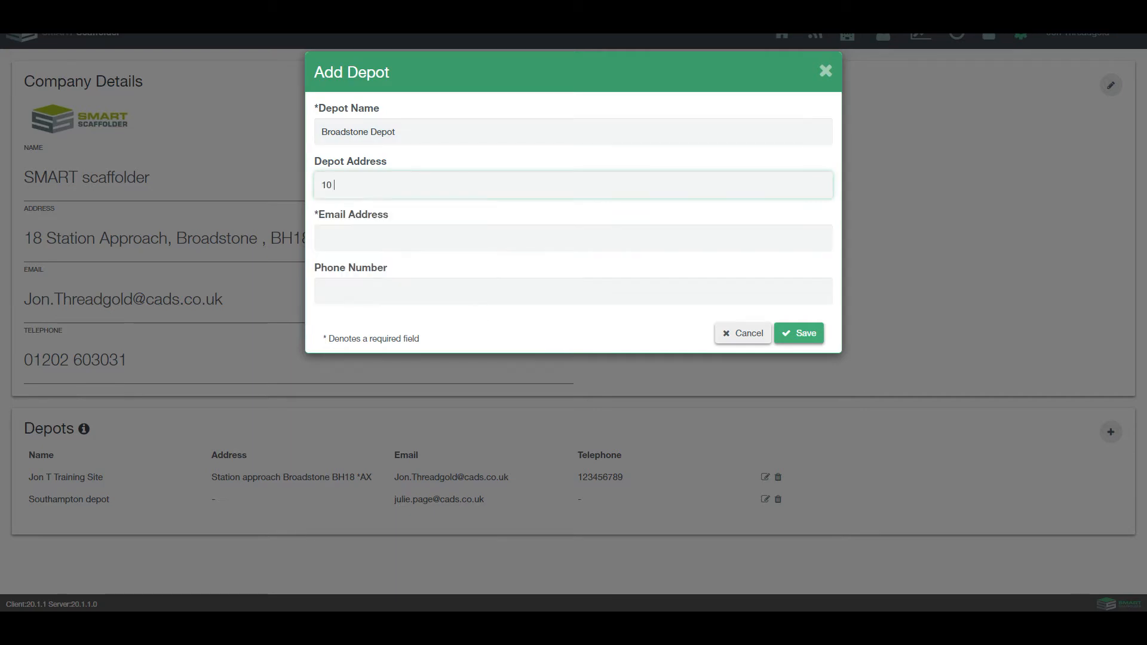
{"action": "left_click", "coordinate": [531, 237]}
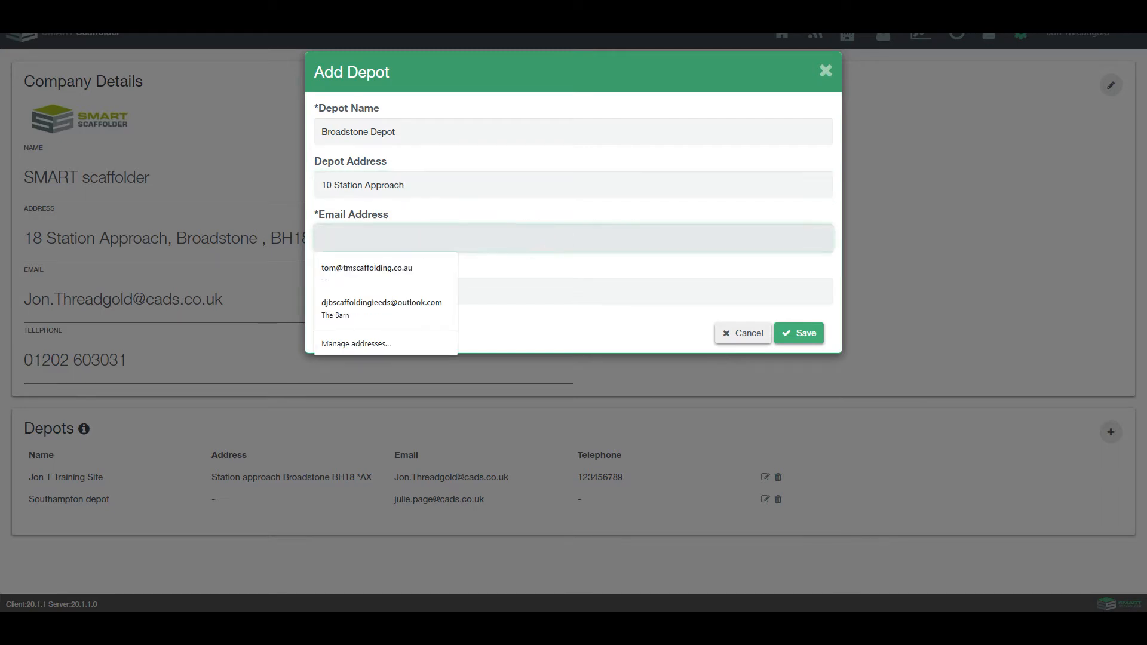
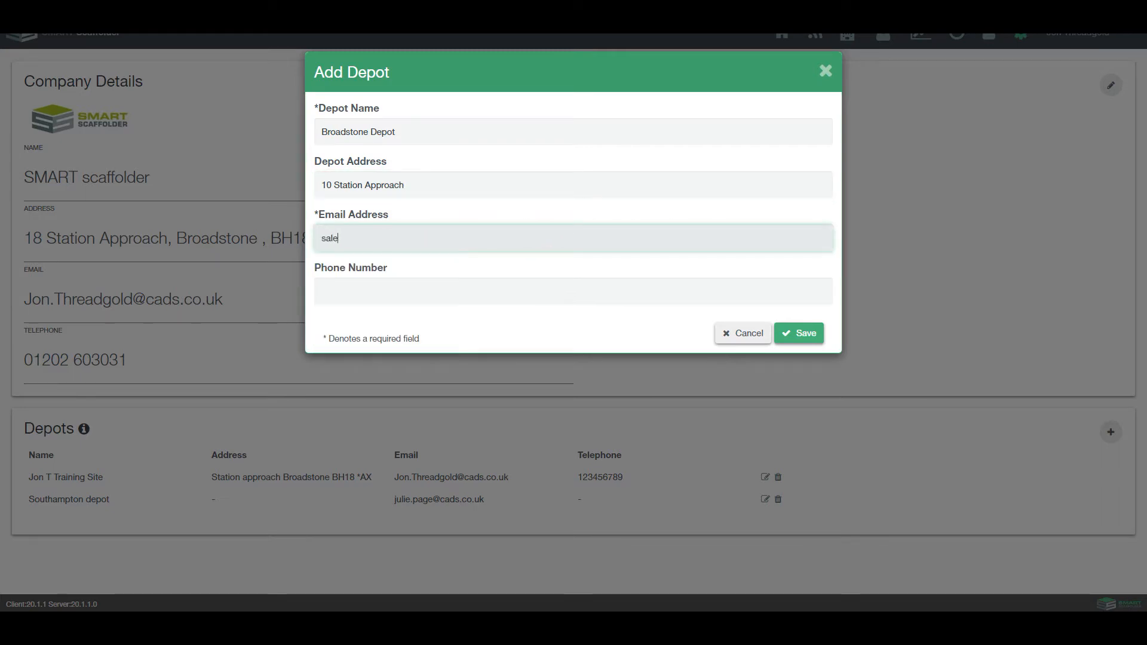
{"action": "key", "text": "Tab"}
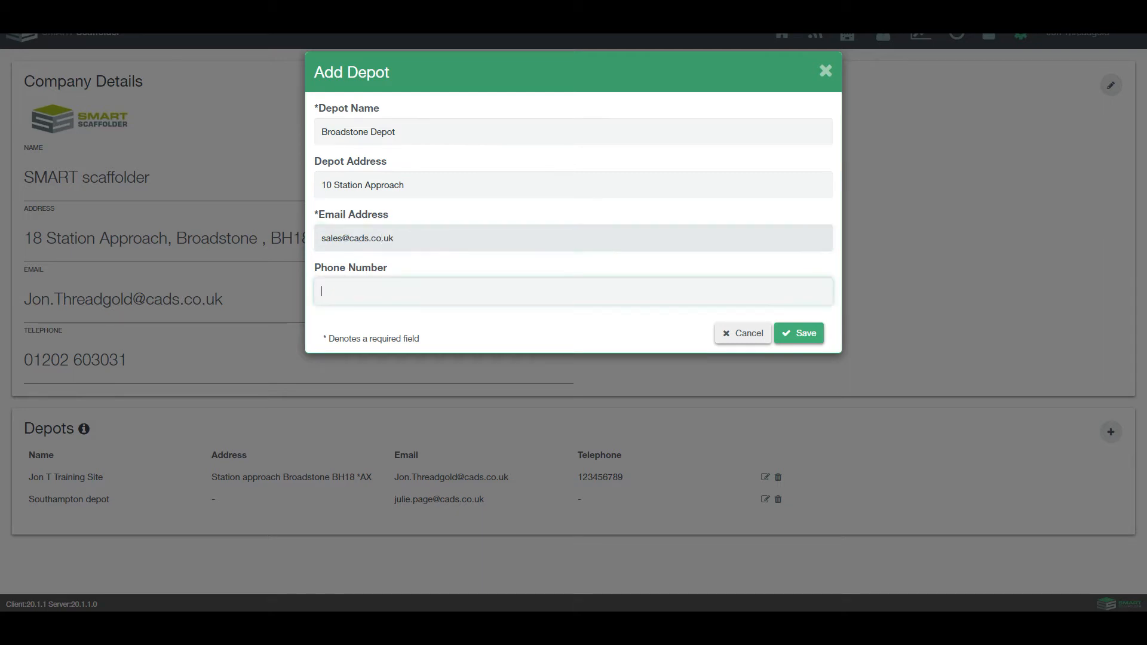
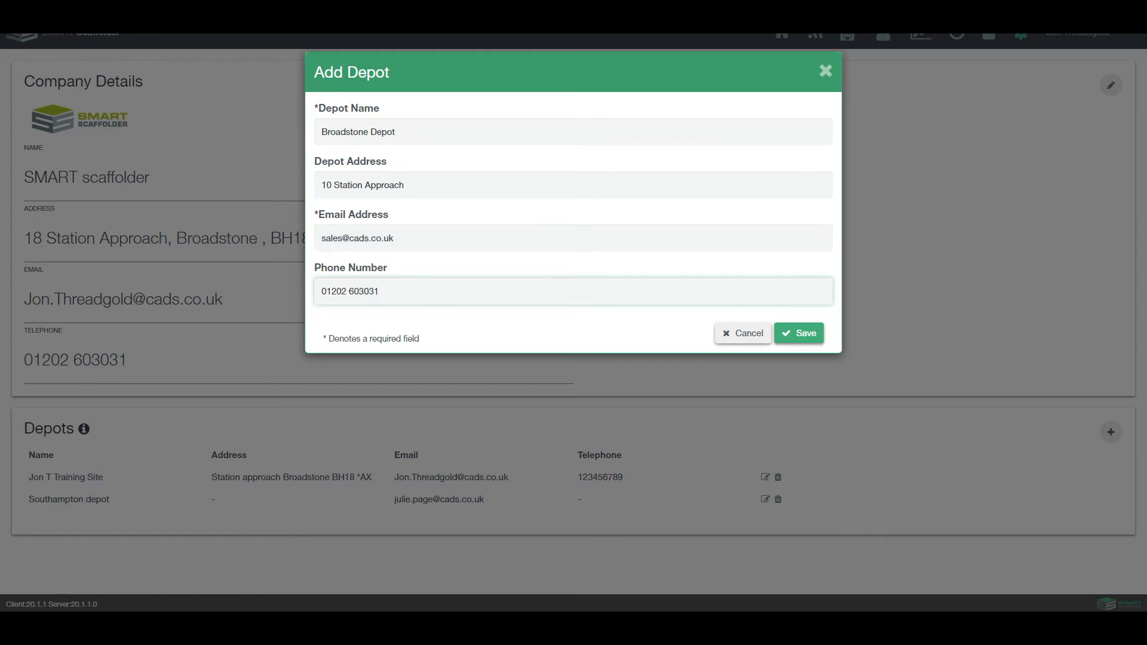
{"action": "left_click", "coordinate": [800, 328]}
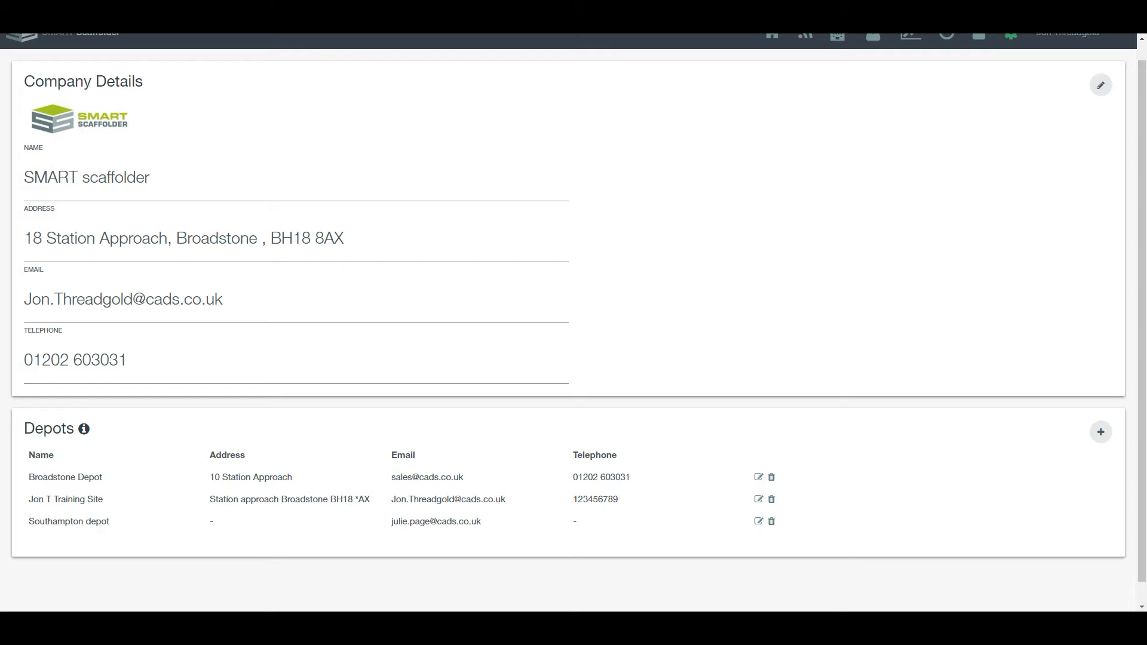
{"action": "scroll", "coordinate": [568, 323], "scroll_direction": "up", "scroll_amount": 1}
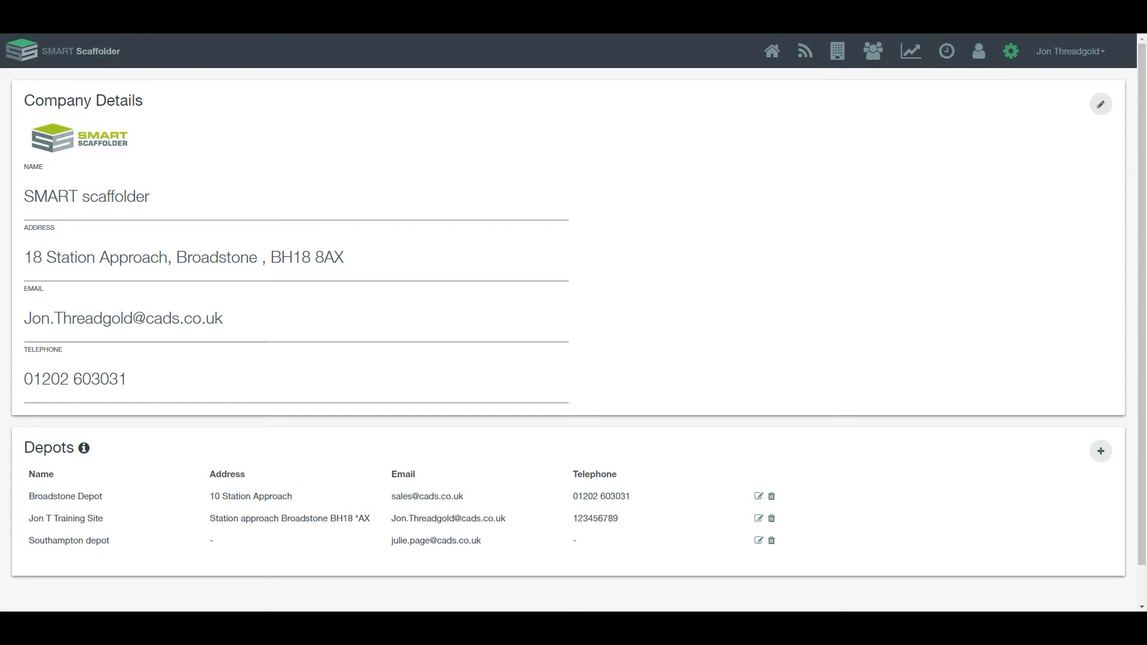
Step: Go to List Settings from the gear menu and open the list-type dropdown
{"action": "left_click", "coordinate": [1011, 52]}
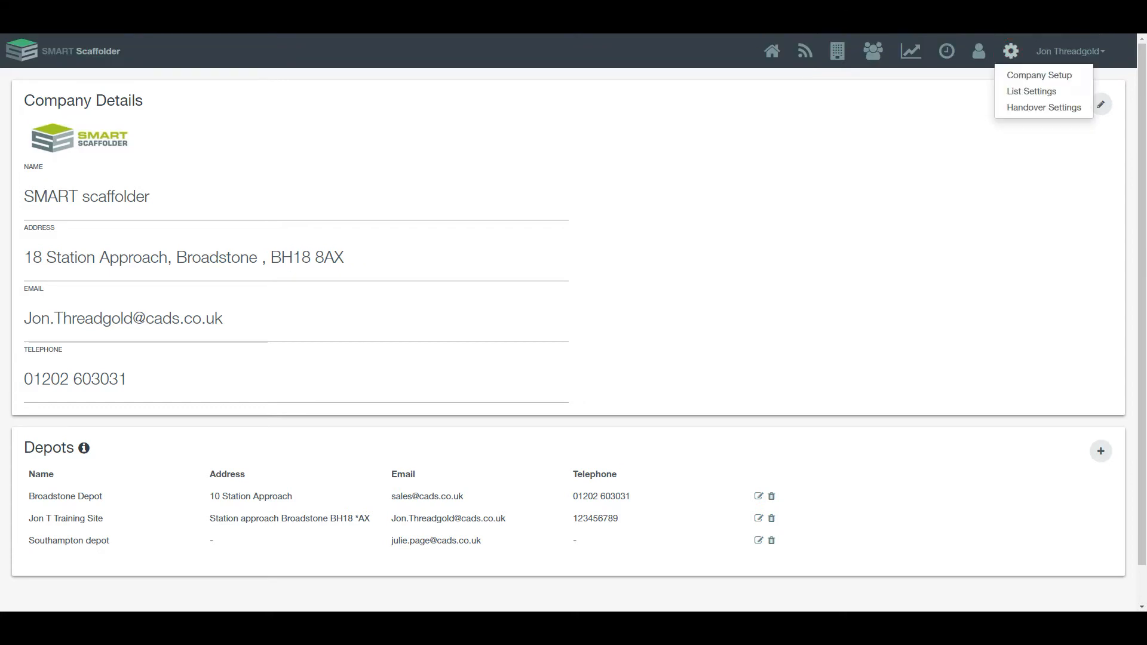
{"action": "left_click", "coordinate": [1032, 91]}
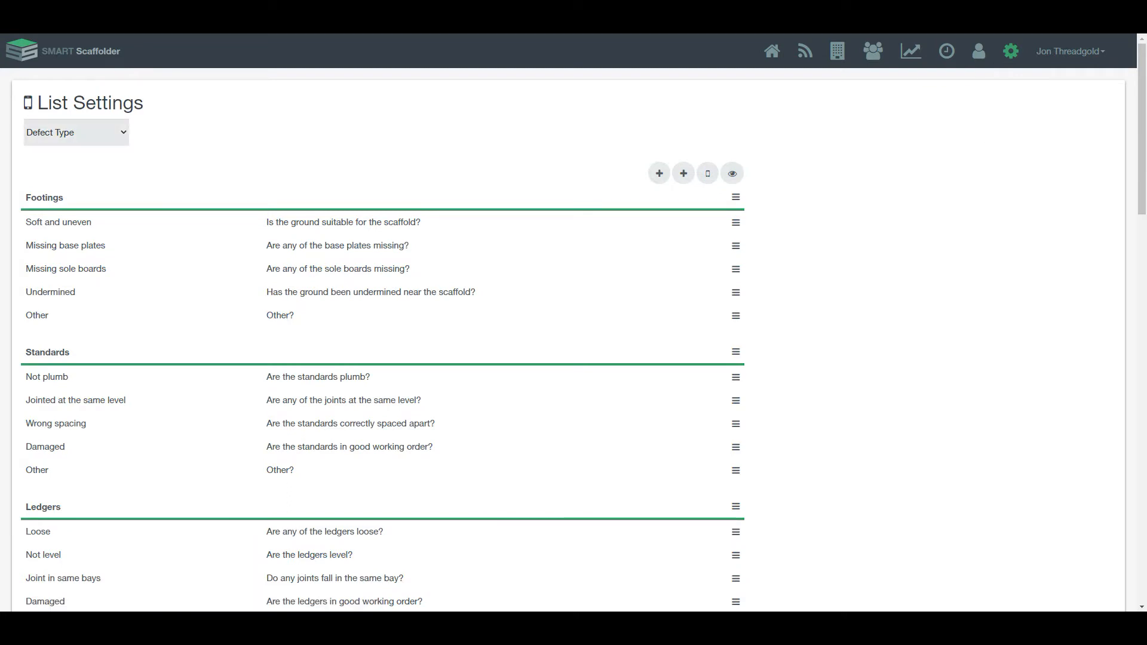
{"action": "left_click", "coordinate": [76, 132]}
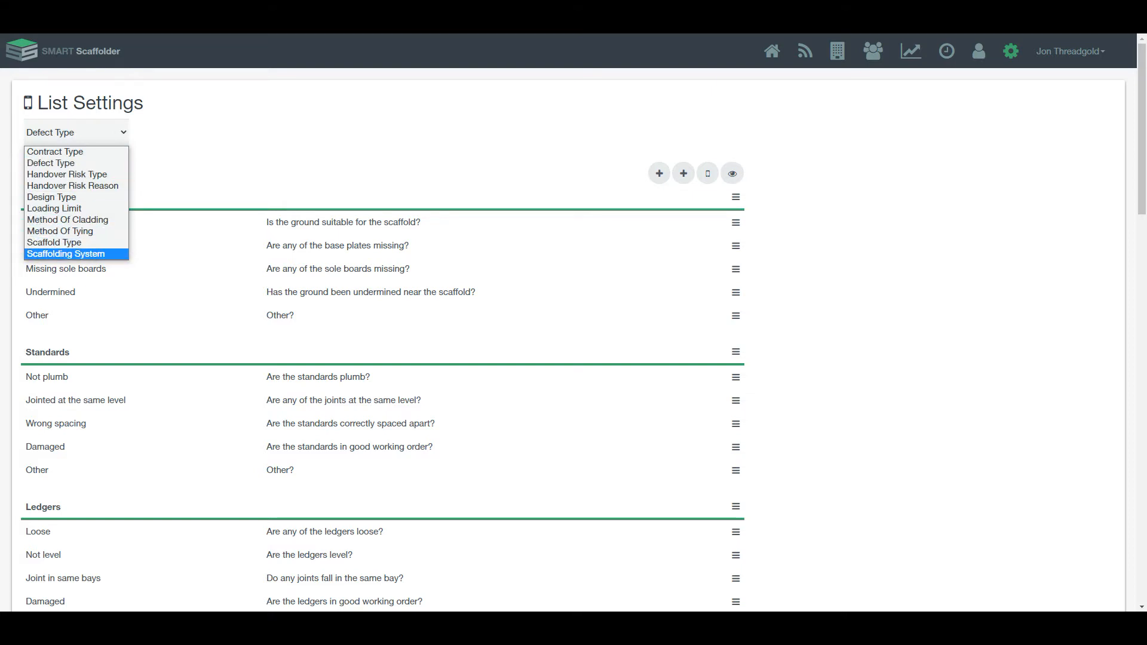
Step: Show the Scaffold Type list and move Independent down twice, below Birdcage
{"action": "left_click", "coordinate": [89, 242]}
{"action": "scroll", "coordinate": [568, 322], "scroll_direction": "down", "scroll_amount": 3}
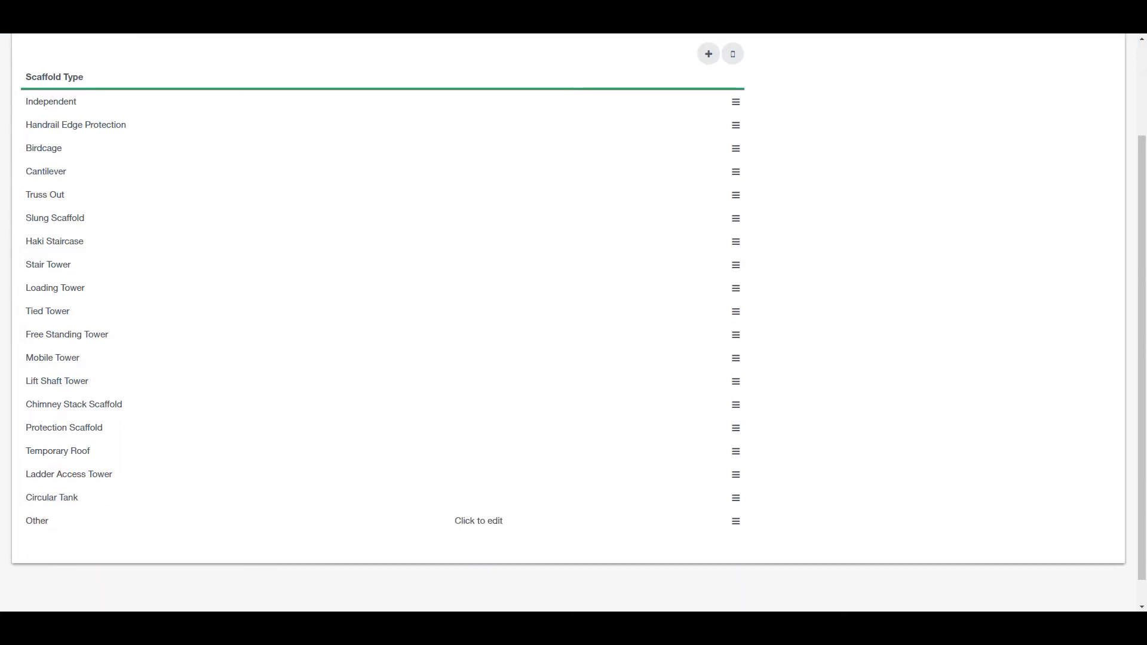
{"action": "scroll", "coordinate": [567, 323], "scroll_direction": "up", "scroll_amount": 2}
{"action": "scroll", "coordinate": [567, 323], "scroll_direction": "down", "scroll_amount": 1}
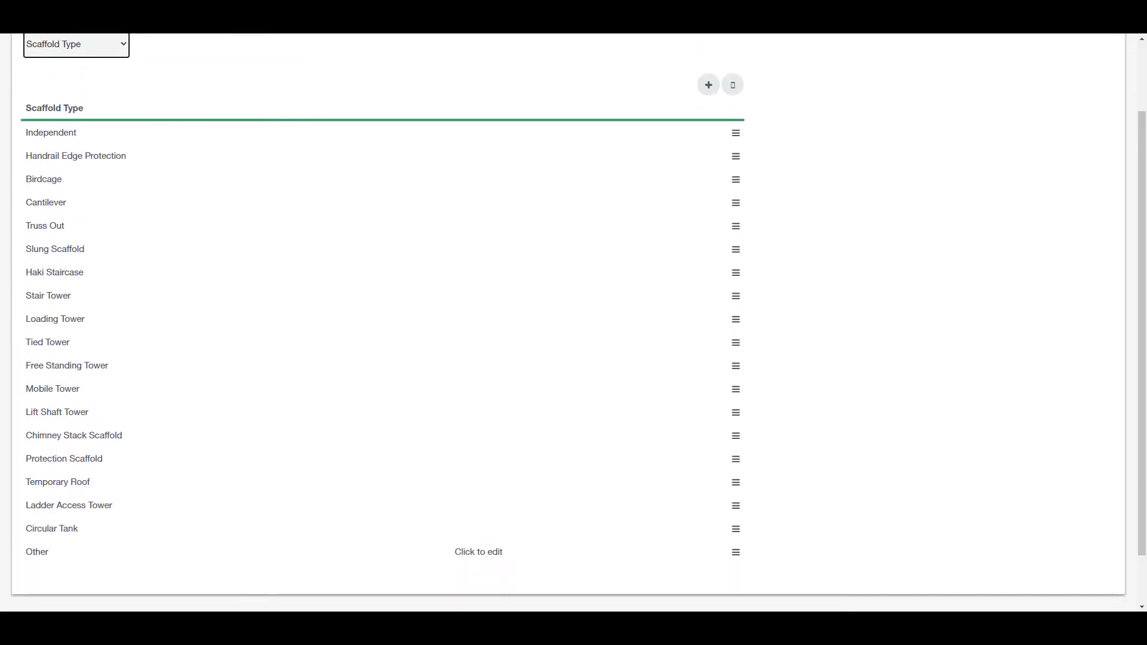
{"action": "scroll", "coordinate": [567, 323], "scroll_direction": "up", "scroll_amount": 1}
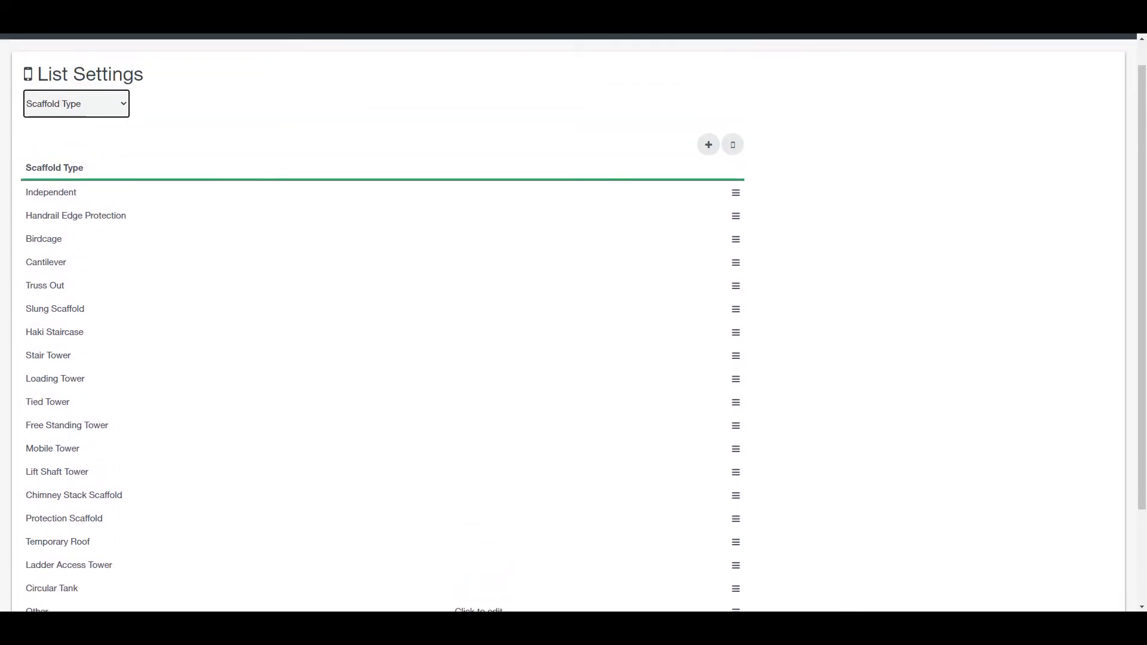
{"action": "left_click", "coordinate": [736, 193]}
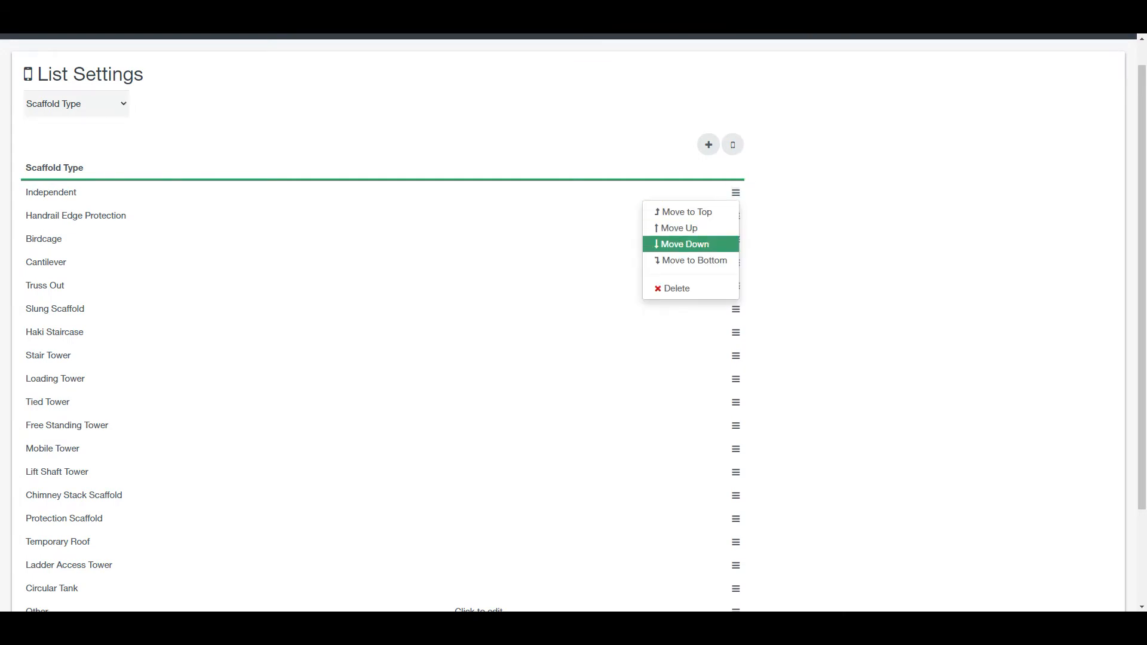
{"action": "left_click", "coordinate": [687, 243]}
{"action": "left_click", "coordinate": [735, 216]}
{"action": "left_click", "coordinate": [687, 266]}
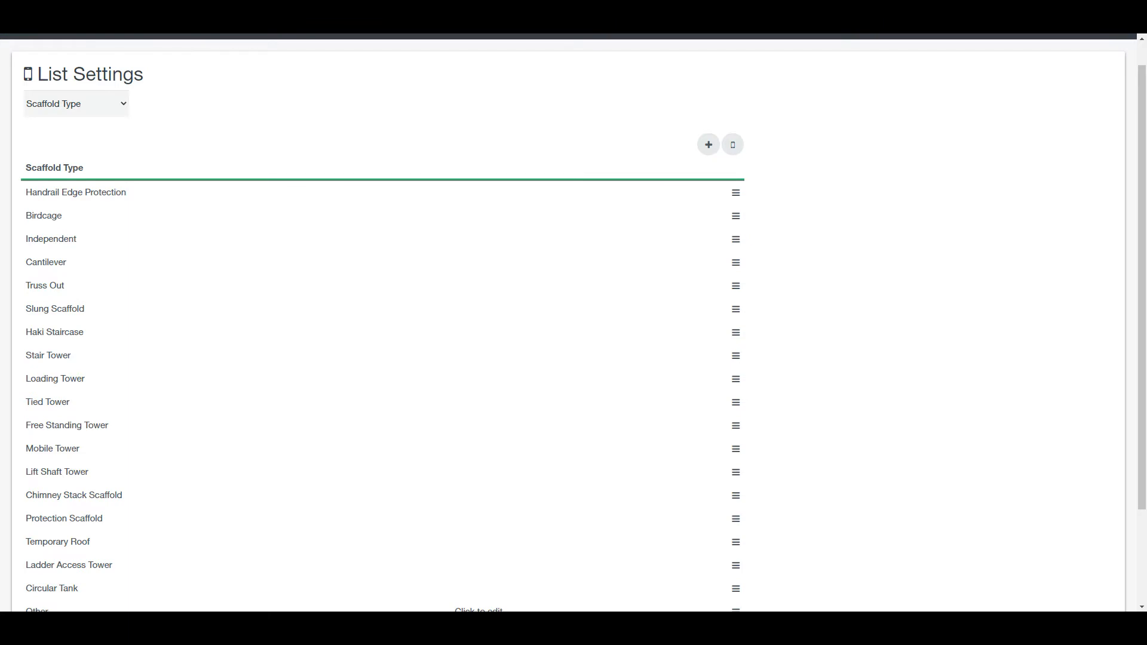
Step: Begin a new scaffold type, cancel it, and dismiss Birdcage's row options
{"action": "left_click", "coordinate": [709, 145]}
{"action": "left_click", "coordinate": [648, 138]}
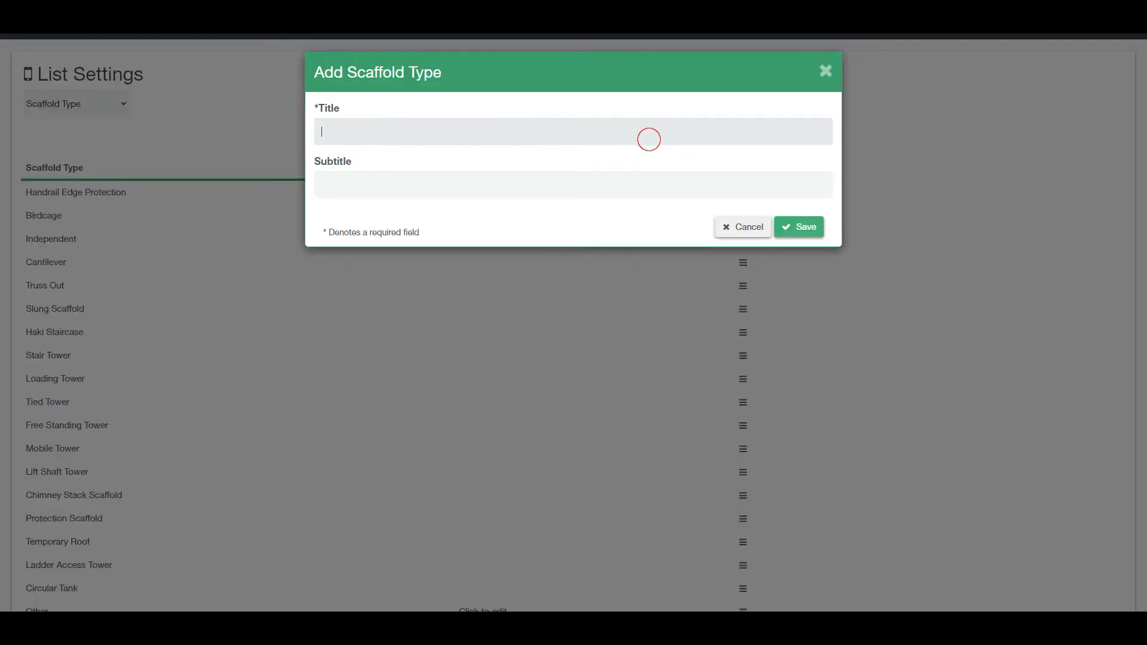
{"action": "left_click", "coordinate": [743, 227]}
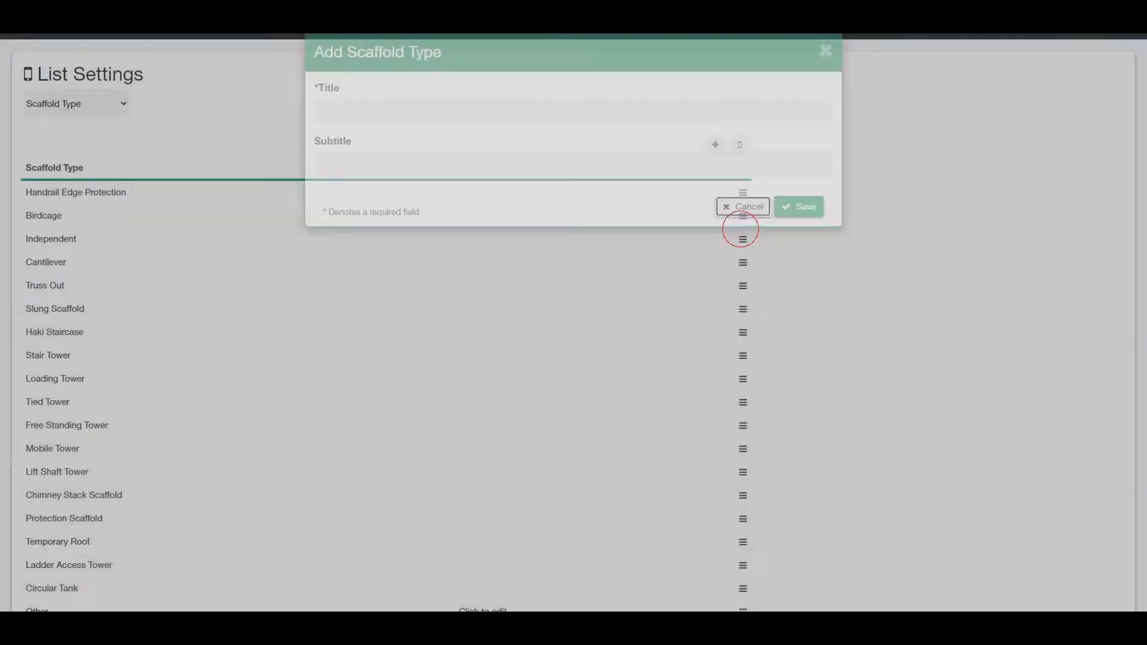
{"action": "left_click", "coordinate": [736, 215]}
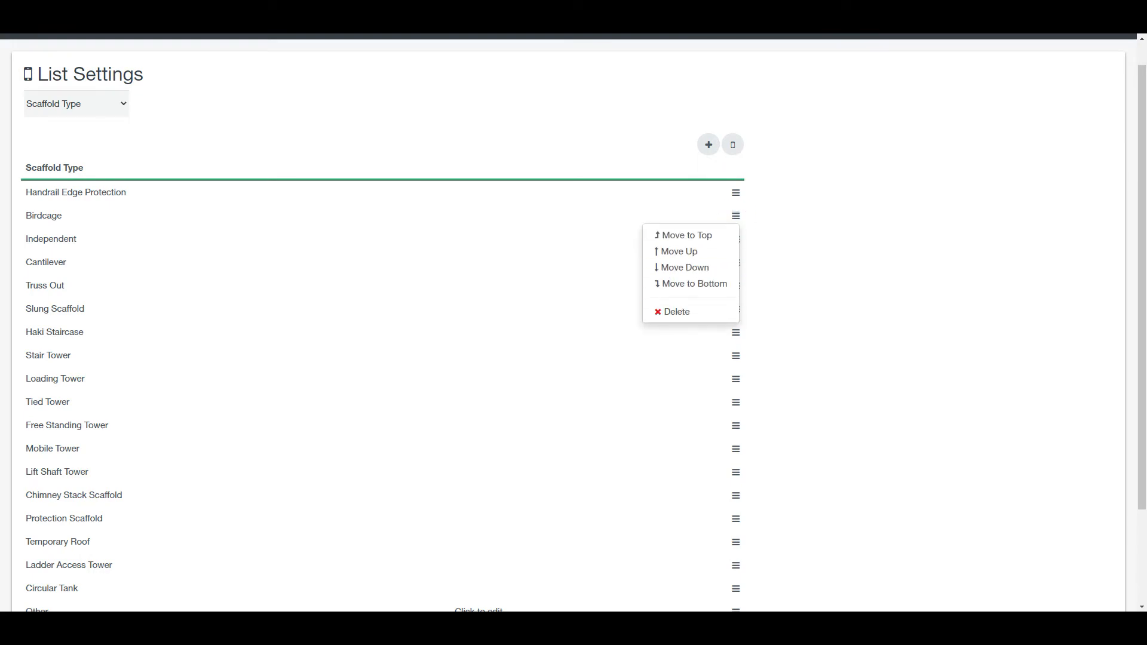
{"action": "left_click", "coordinate": [851, 197]}
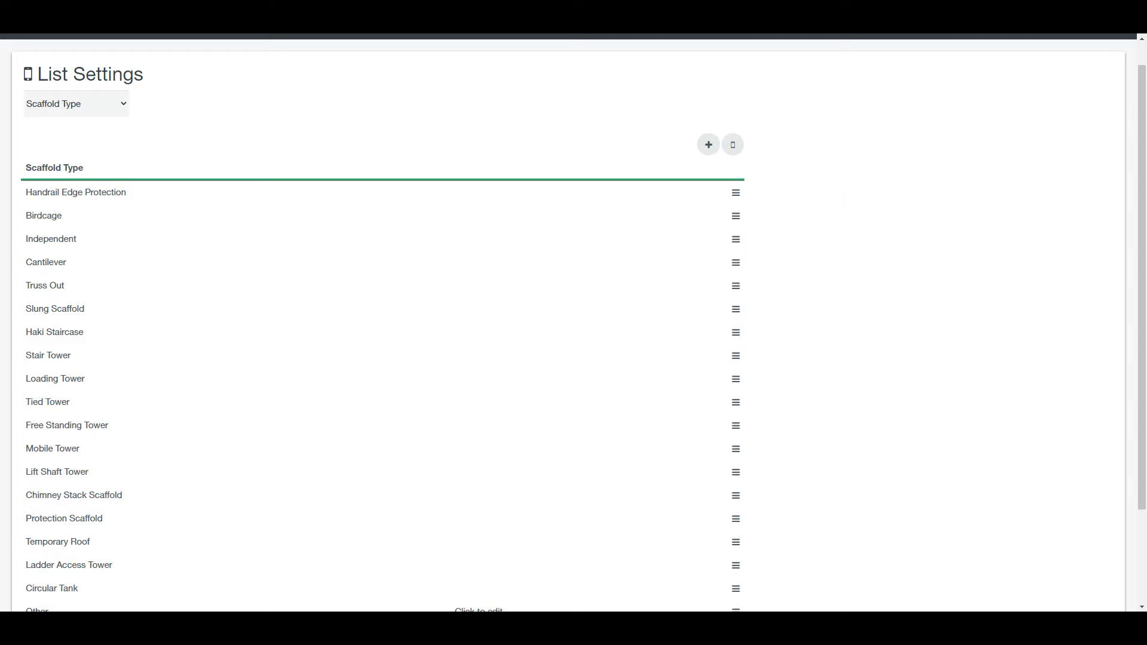
{"action": "left_click", "coordinate": [120, 103]}
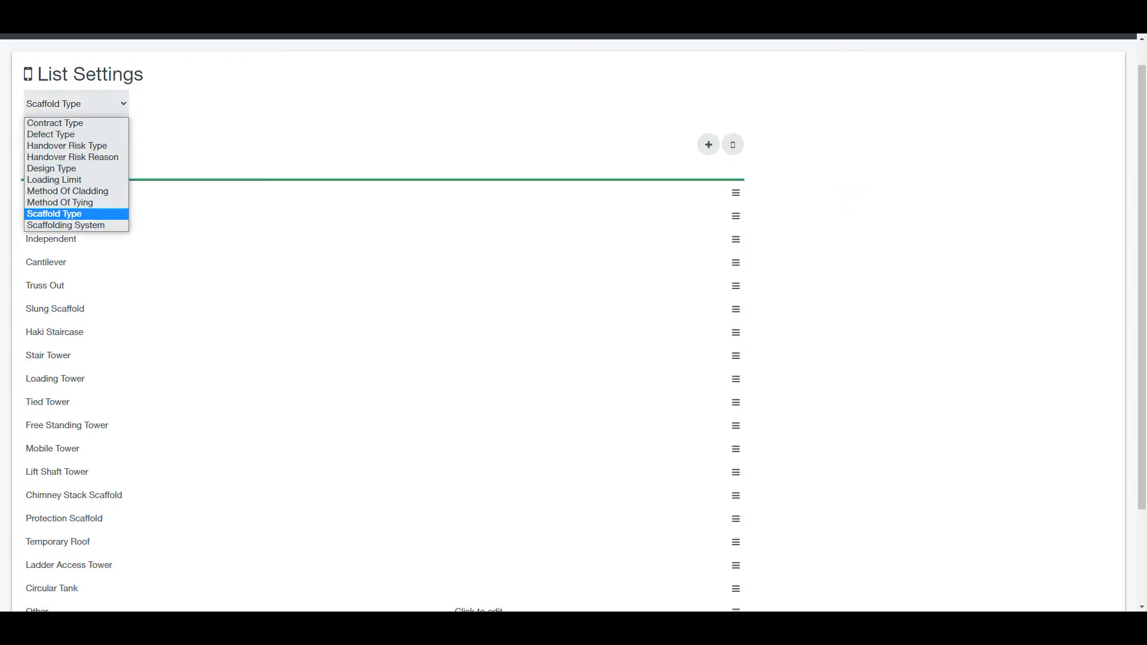
Step: Switch to the Defect Type list and review its mobile preview
{"action": "left_click", "coordinate": [85, 134]}
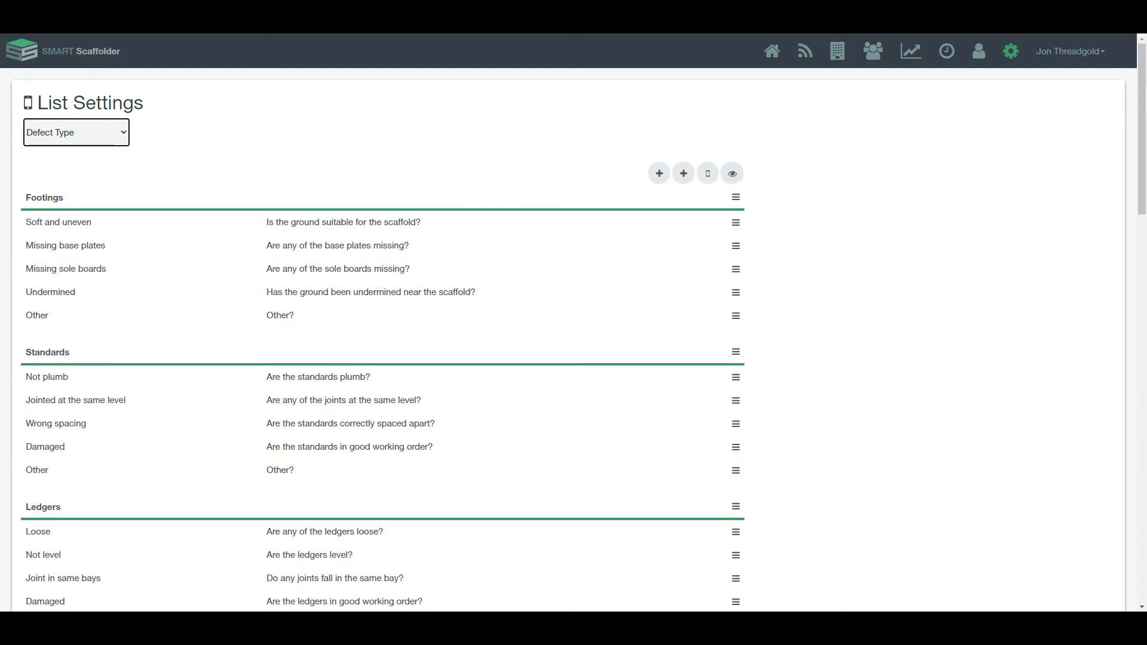
{"action": "scroll", "coordinate": [383, 323], "scroll_direction": "down", "scroll_amount": 7}
{"action": "scroll", "coordinate": [382, 323], "scroll_direction": "up", "scroll_amount": 6}
{"action": "left_click", "coordinate": [708, 114]}
{"action": "scroll", "coordinate": [572, 326], "scroll_direction": "down", "scroll_amount": 8}
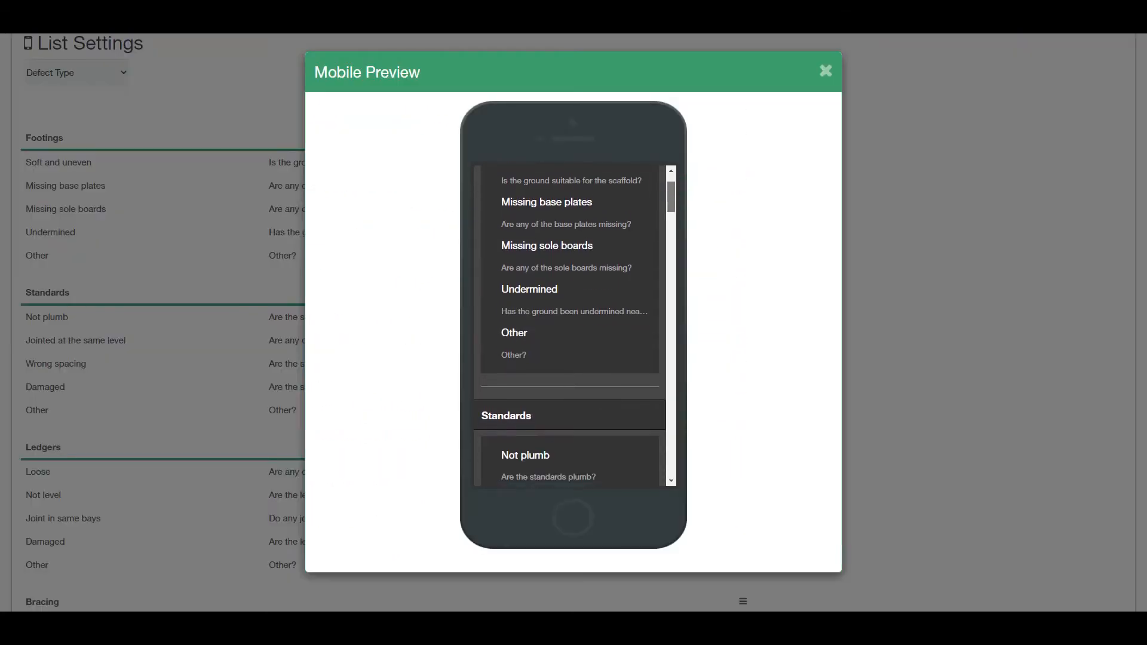
{"action": "scroll", "coordinate": [573, 325], "scroll_direction": "down", "scroll_amount": 2}
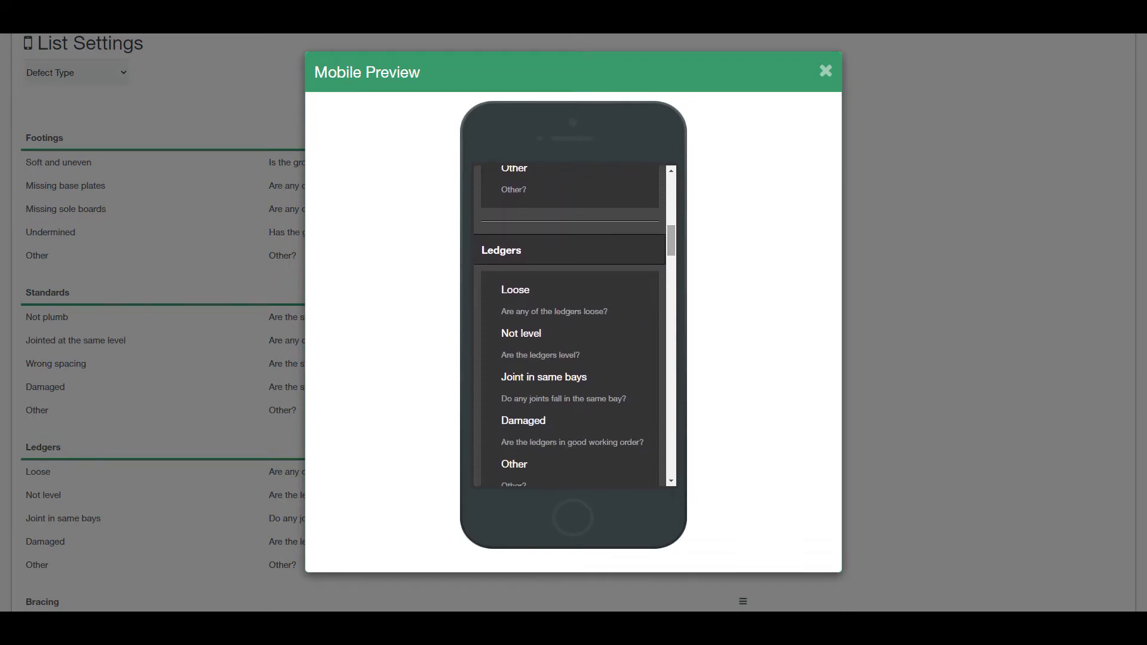
{"action": "left_click", "coordinate": [826, 70]}
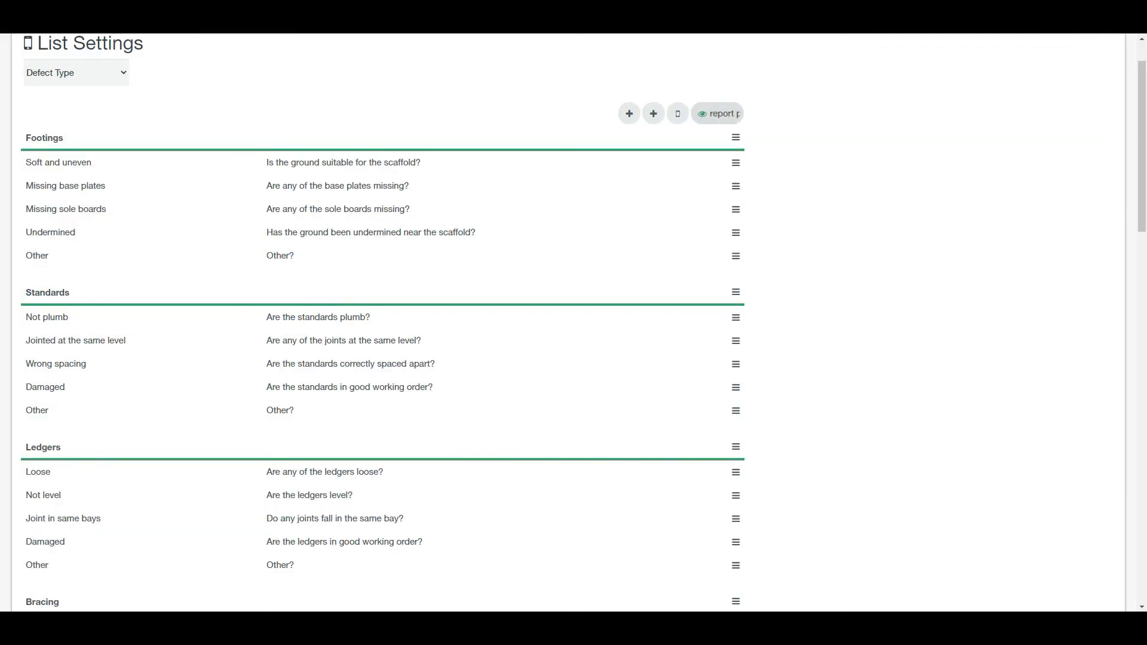
Step: Review the Defect Type list's report preview, then close it
{"action": "left_click", "coordinate": [732, 114]}
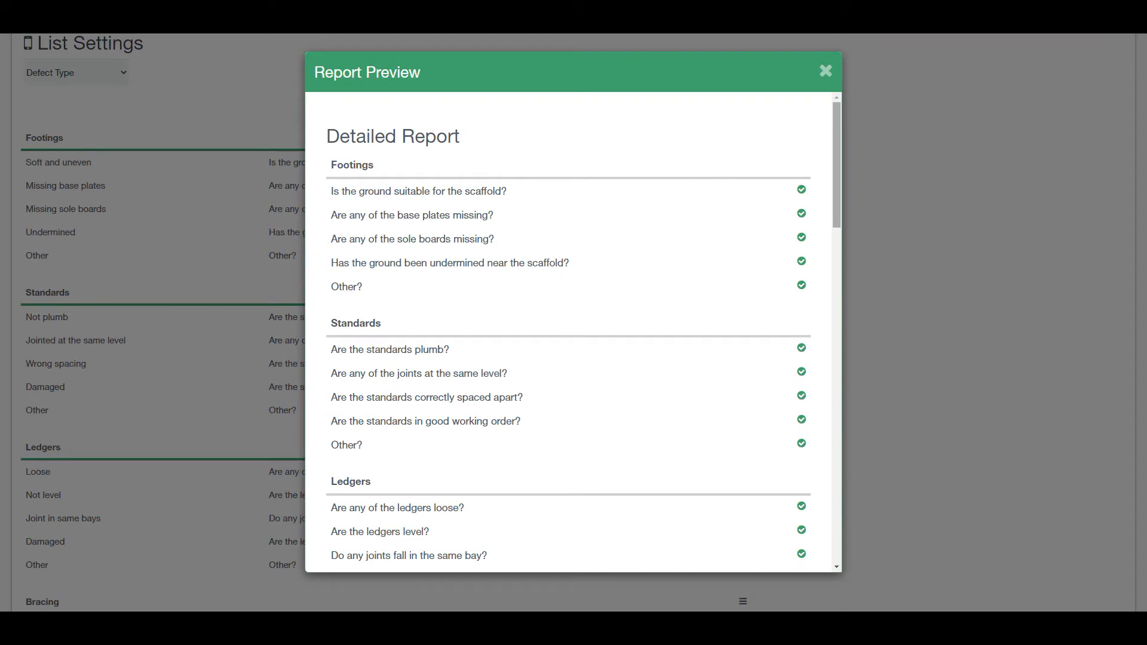
{"action": "scroll", "coordinate": [573, 332], "scroll_direction": "down", "scroll_amount": 3}
{"action": "scroll", "coordinate": [573, 331], "scroll_direction": "down", "scroll_amount": 10}
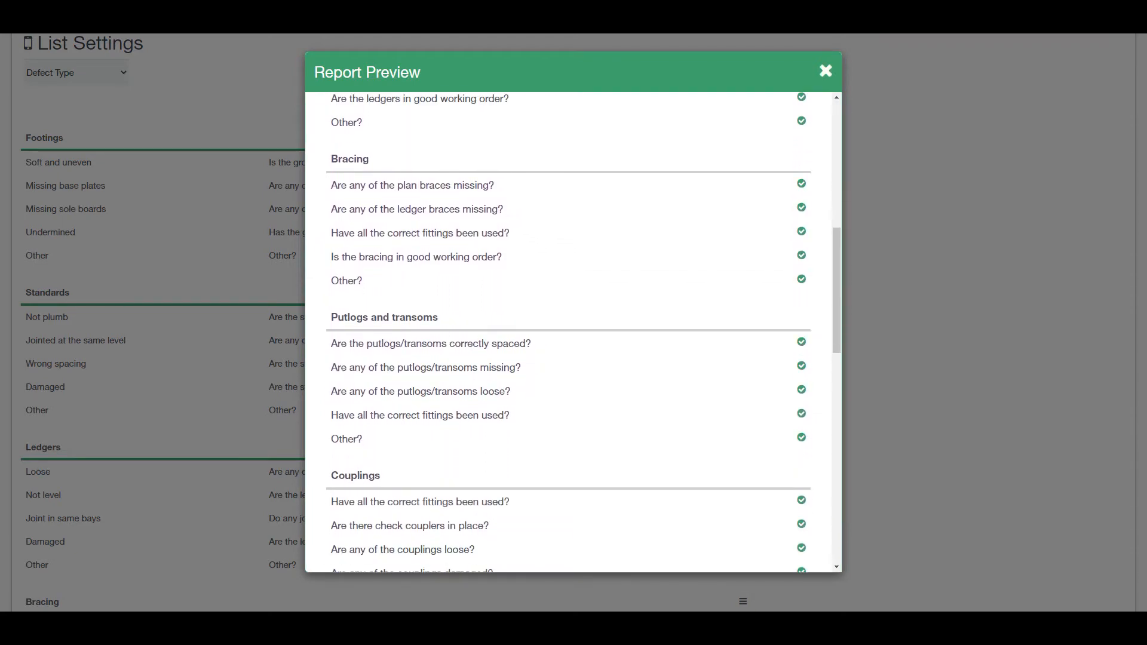
{"action": "left_click", "coordinate": [826, 71]}
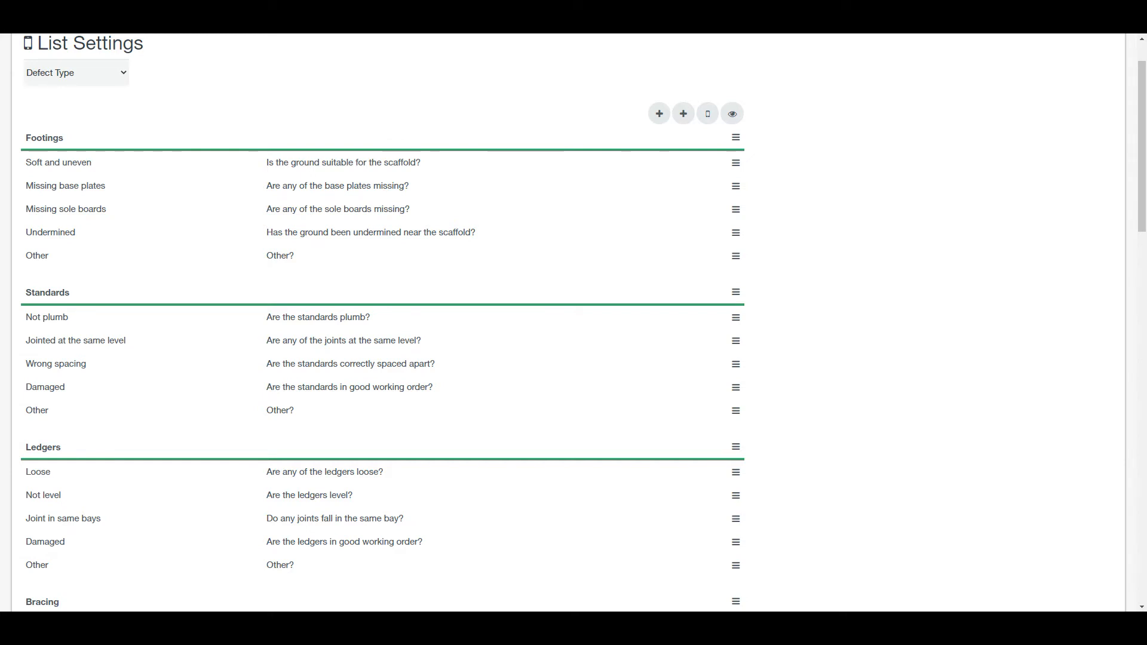
Step: Dismiss the Soft and uneven row options and go to Handover Settings from the gear menu
{"action": "left_click", "coordinate": [736, 163]}
{"action": "left_click", "coordinate": [599, 193]}
{"action": "scroll", "coordinate": [599, 192], "scroll_direction": "up", "scroll_amount": 1}
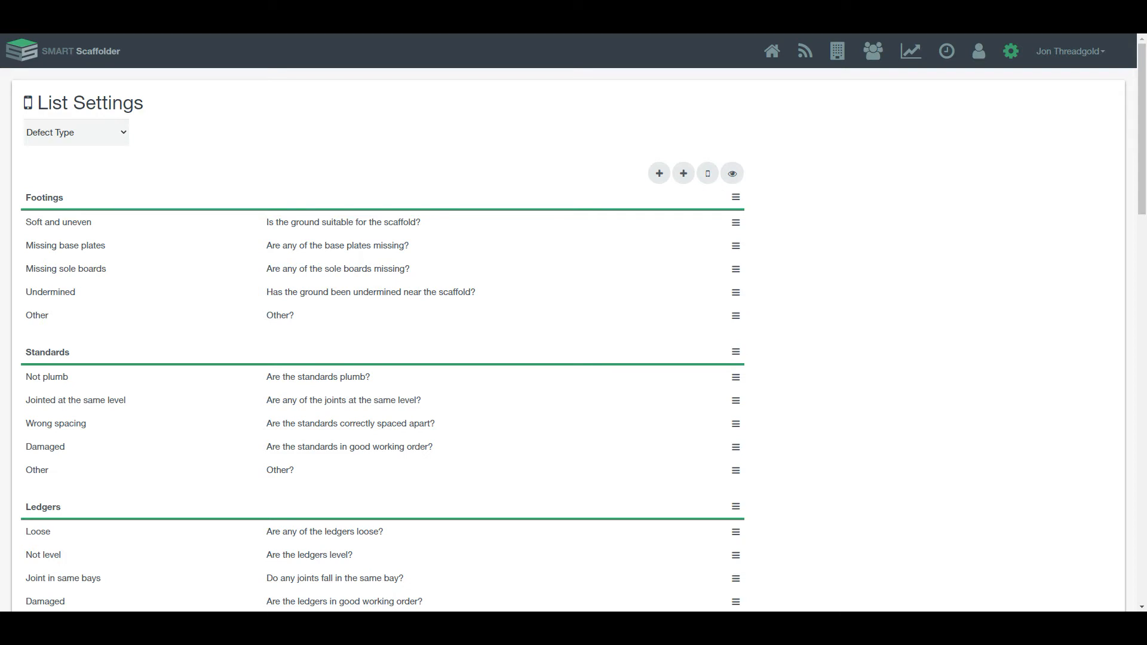
{"action": "left_click", "coordinate": [1012, 51]}
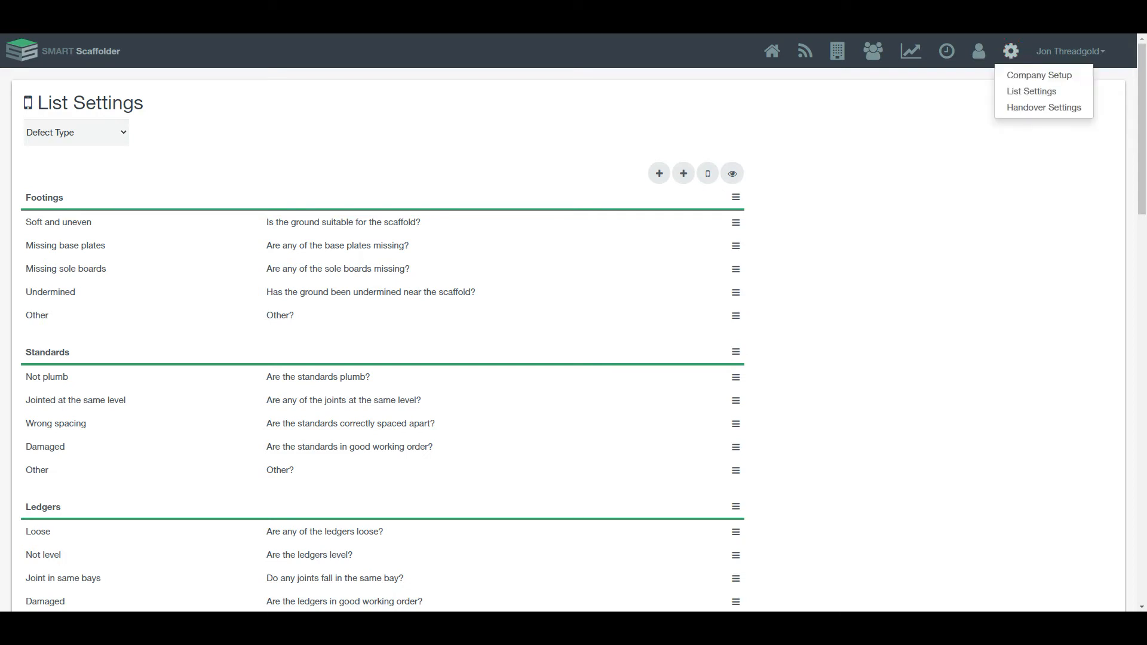
{"action": "left_click", "coordinate": [1044, 107]}
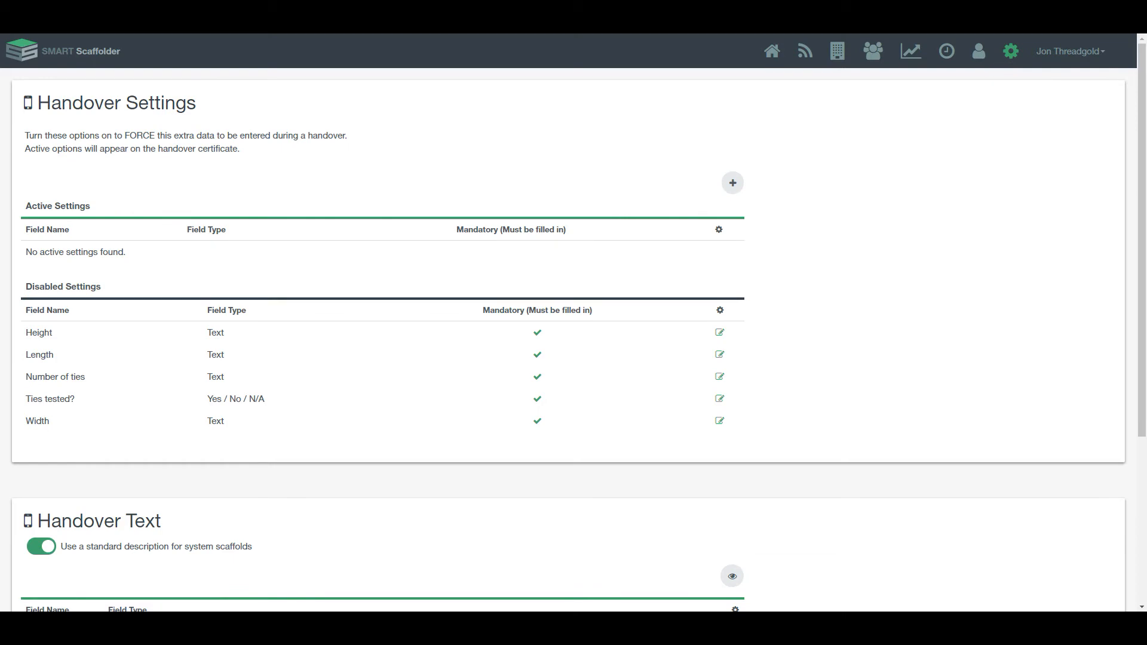
{"action": "scroll", "coordinate": [574, 325], "scroll_direction": "down", "scroll_amount": 4}
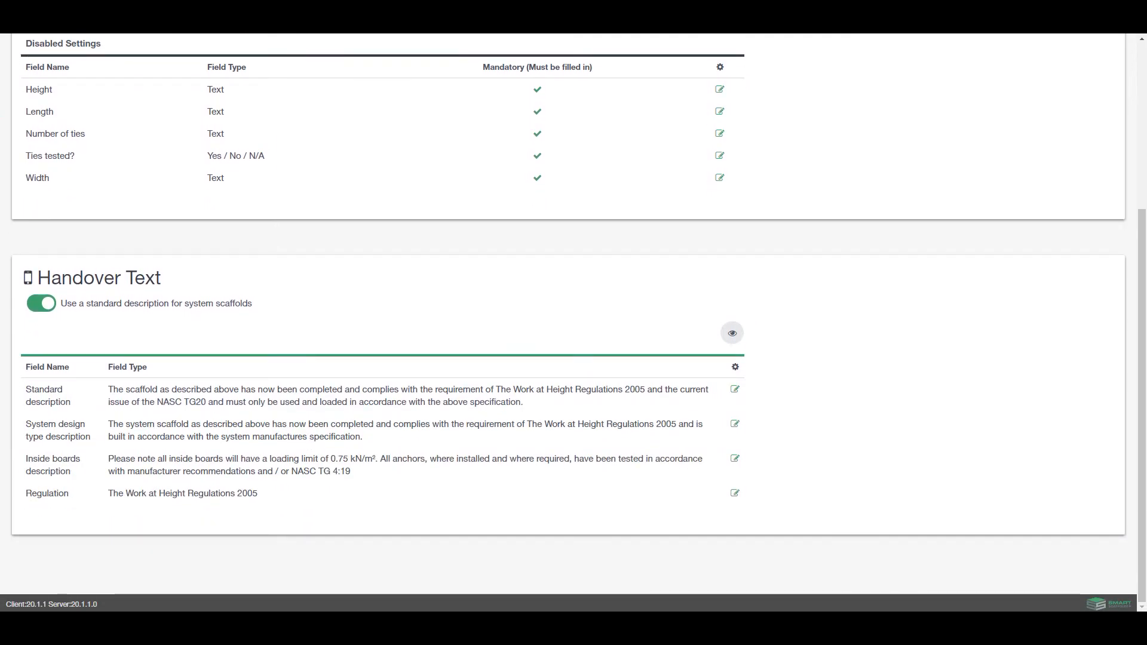
{"action": "scroll", "coordinate": [573, 325], "scroll_direction": "up", "scroll_amount": 4}
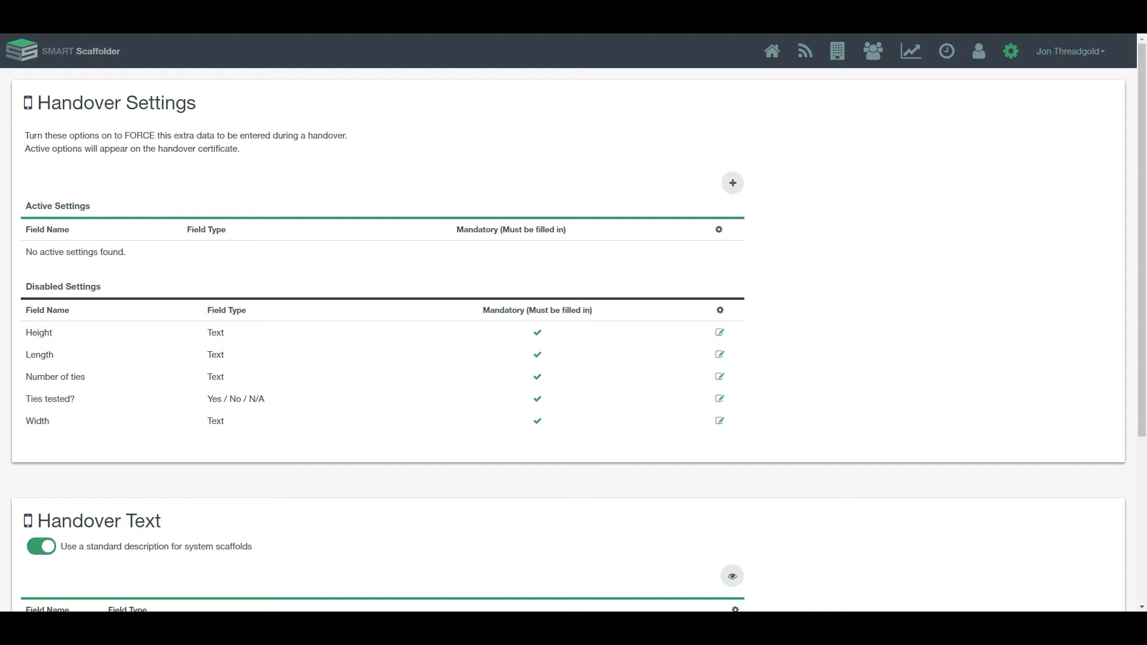
{"action": "scroll", "coordinate": [574, 323], "scroll_direction": "down", "scroll_amount": 1}
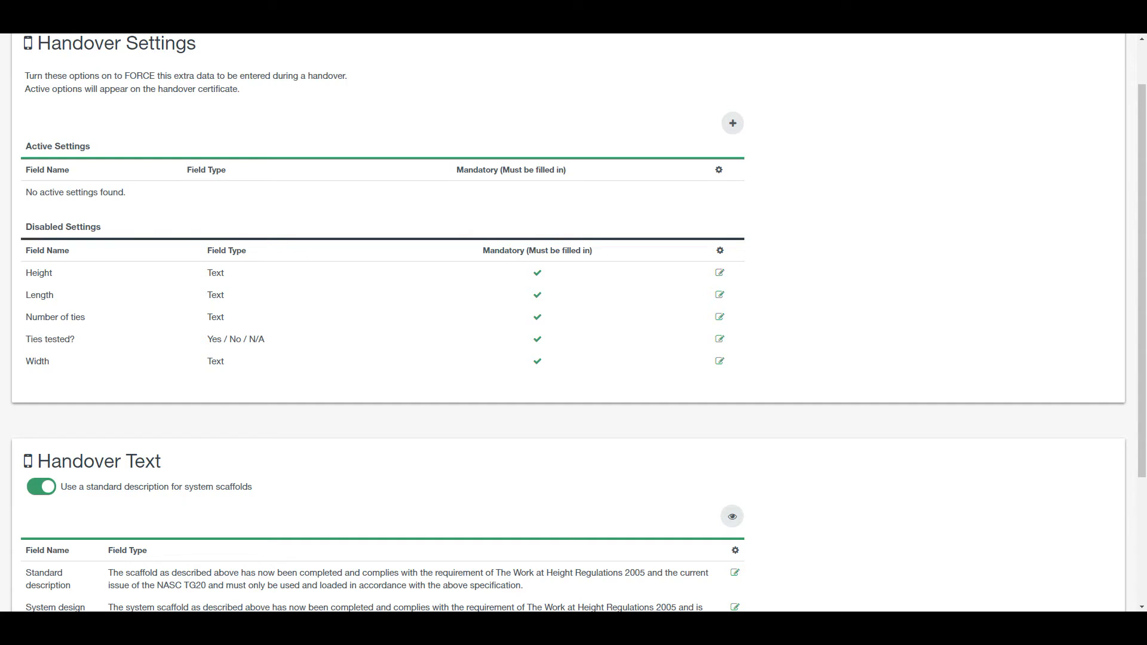
Step: Make the Height handover setting active, save it, and bring up the Add New Setting form
{"action": "left_click", "coordinate": [719, 273]}
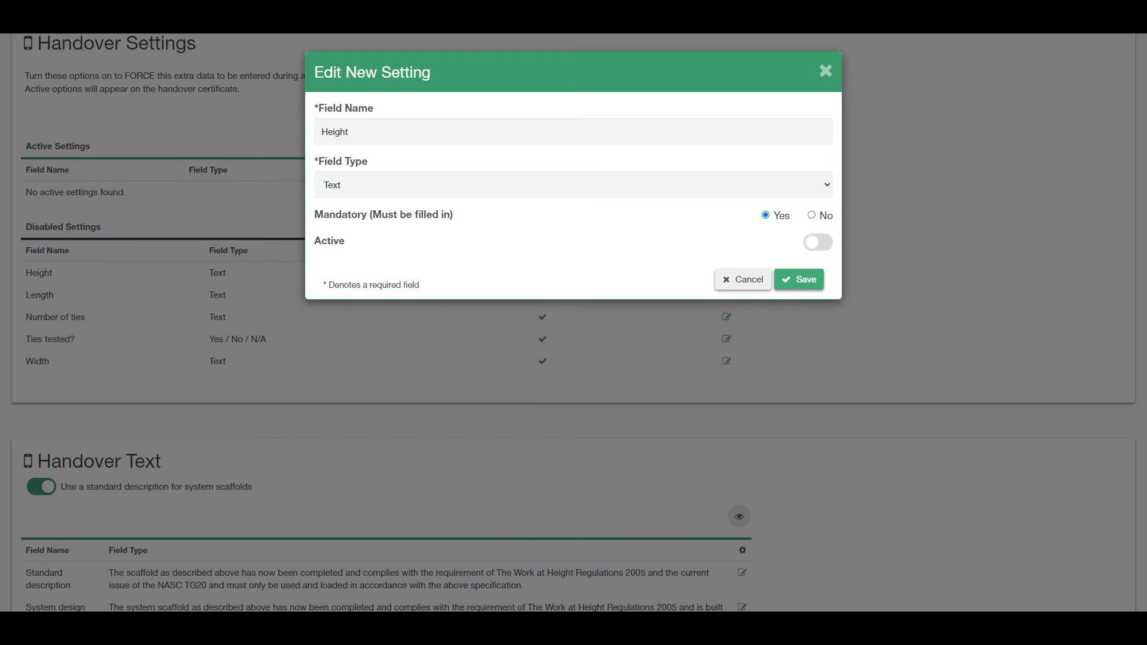
{"action": "left_click", "coordinate": [818, 242]}
{"action": "left_click", "coordinate": [798, 279]}
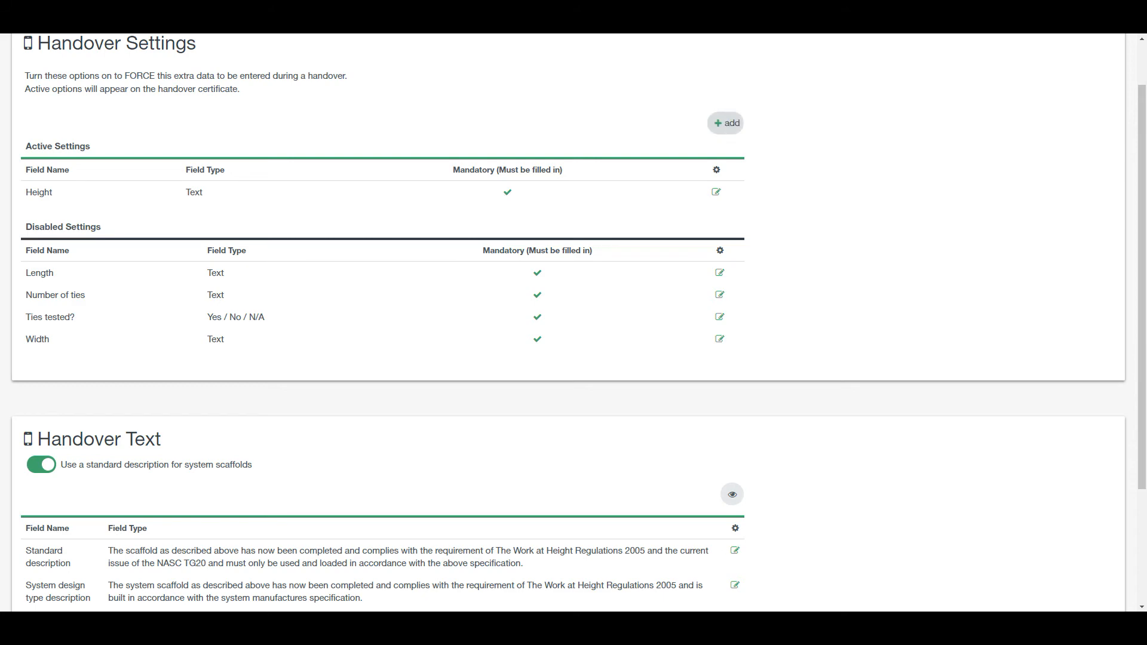
{"action": "left_click", "coordinate": [730, 123]}
Step: Create a Text-type handover setting named 'example' and save it
{"action": "left_click", "coordinate": [450, 132]}
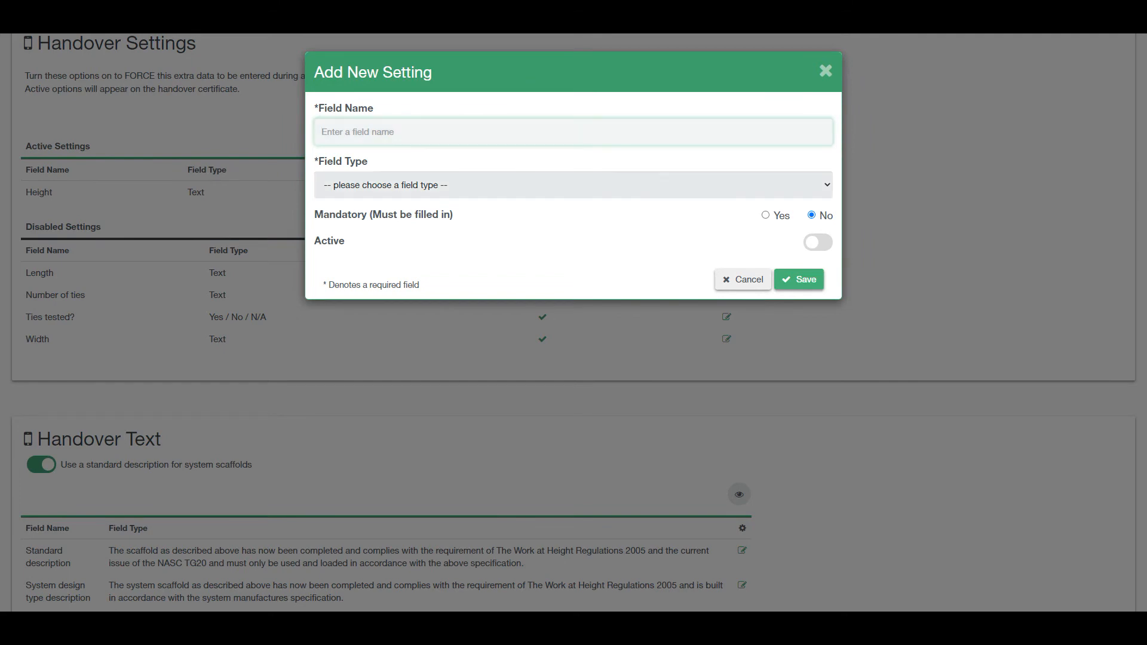
{"action": "left_click", "coordinate": [461, 183]}
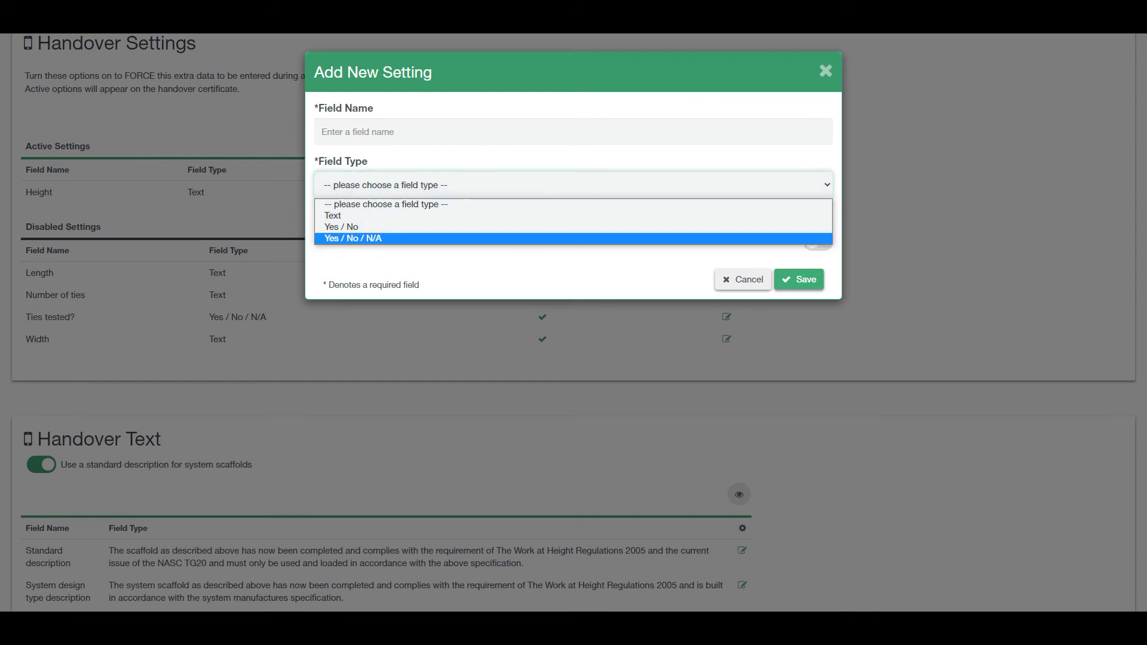
{"action": "left_click", "coordinate": [643, 256]}
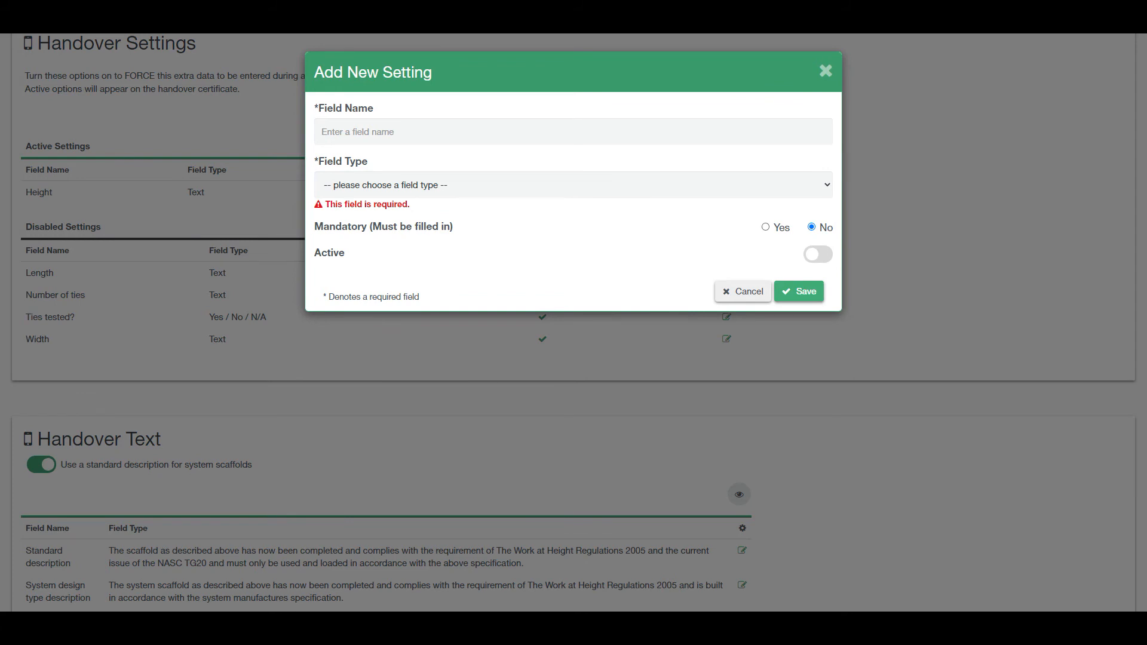
{"action": "left_click", "coordinate": [574, 185]}
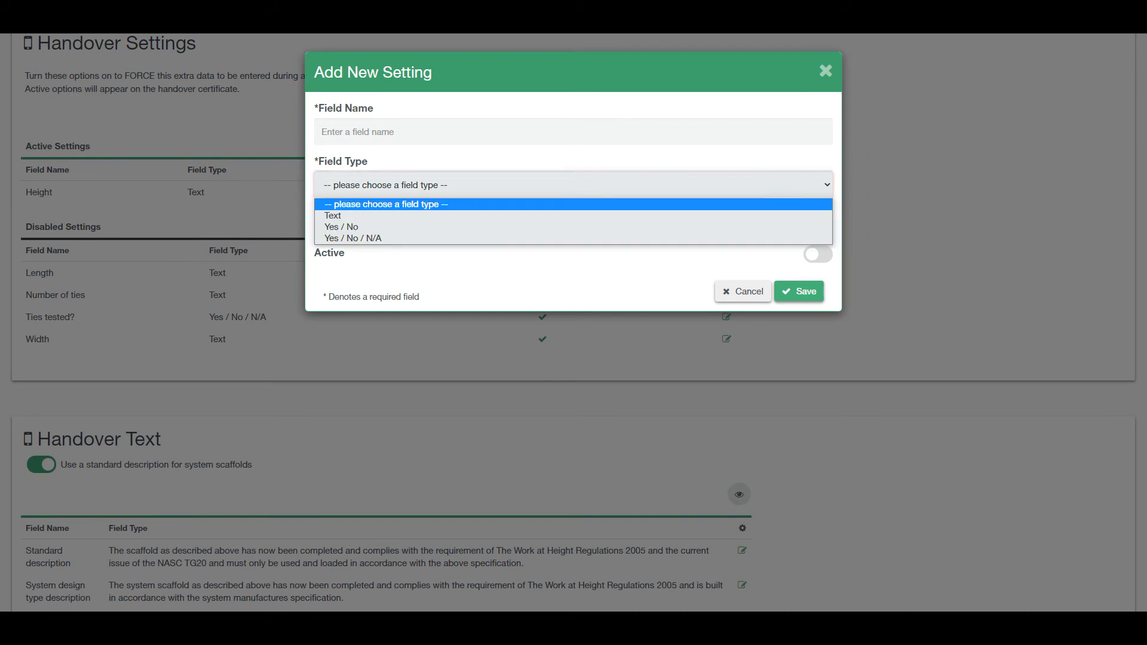
{"action": "left_click", "coordinate": [765, 216]}
{"action": "left_click", "coordinate": [799, 279]}
{"action": "left_click", "coordinate": [574, 132]}
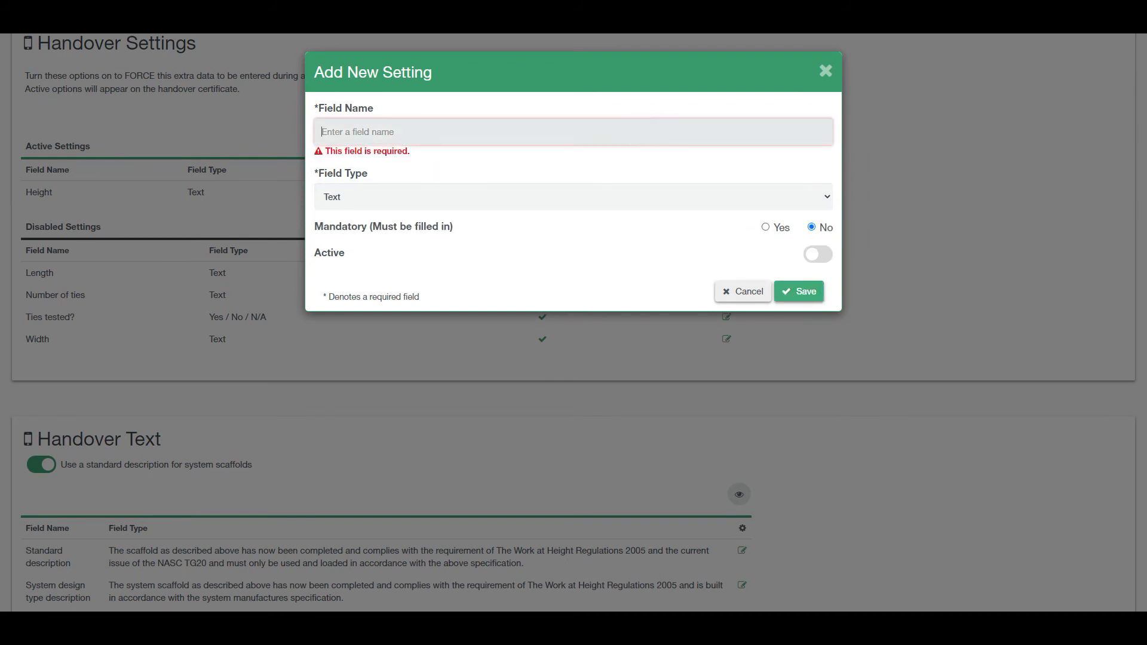
{"action": "type", "text": "example"}
{"action": "left_click", "coordinate": [799, 291]}
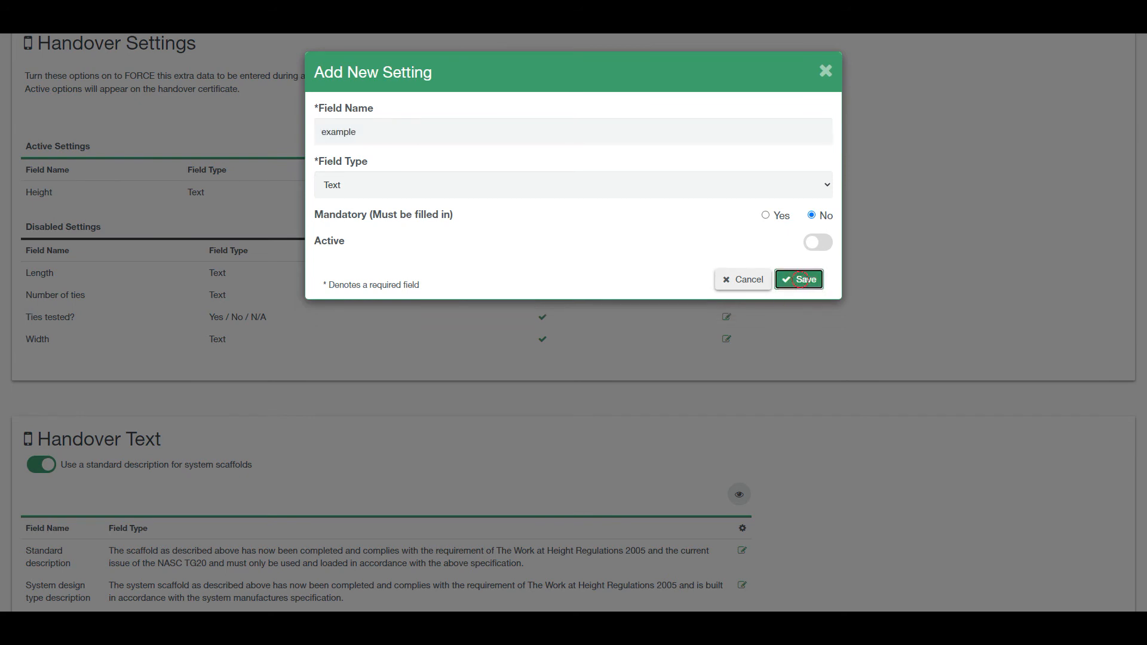
{"action": "scroll", "coordinate": [569, 323], "scroll_direction": "down", "scroll_amount": 1}
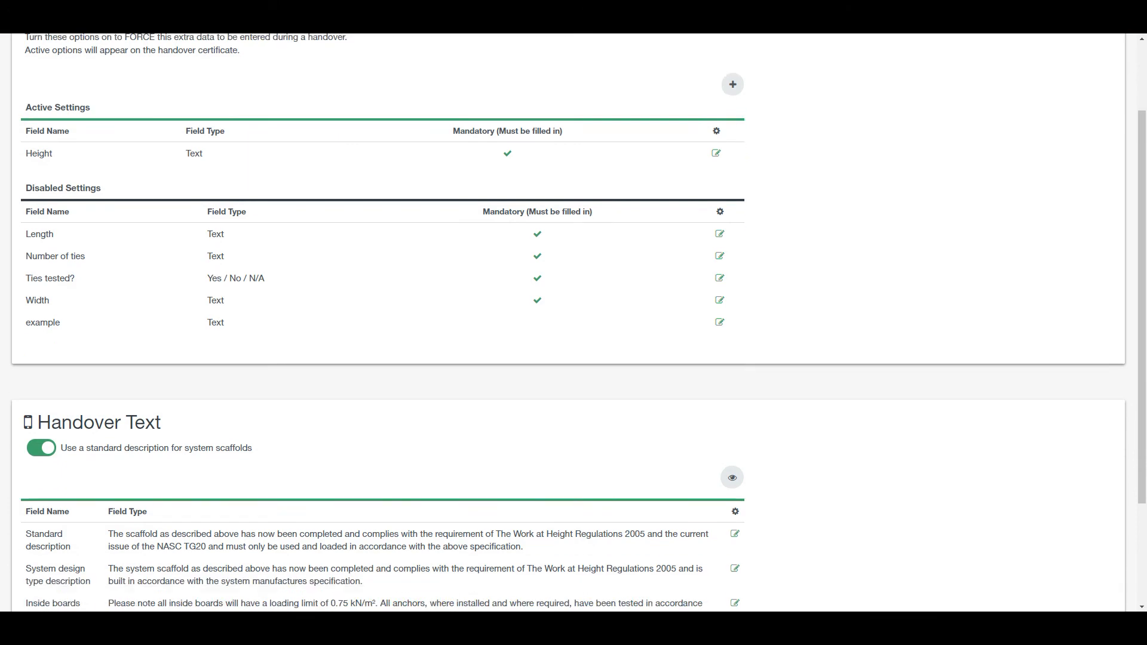
Step: Switch the Length and Width handover settings to Active, saving each
{"action": "scroll", "coordinate": [569, 322], "scroll_direction": "up", "scroll_amount": 2}
{"action": "scroll", "coordinate": [569, 323], "scroll_direction": "down", "scroll_amount": 1}
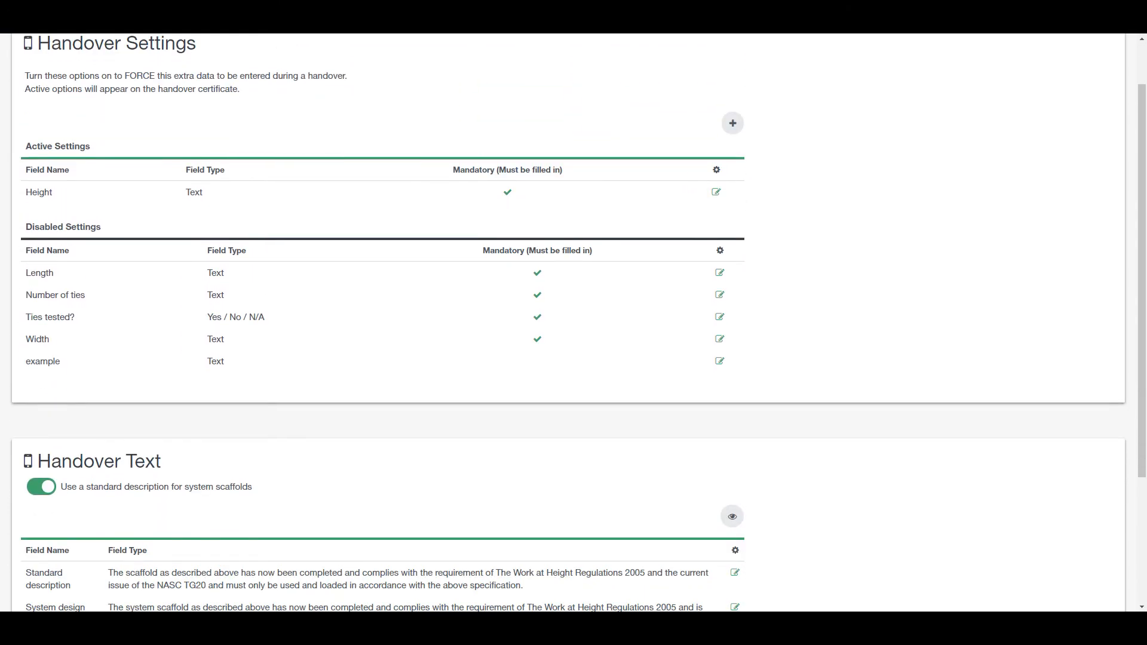
{"action": "scroll", "coordinate": [569, 323], "scroll_direction": "up", "scroll_amount": 1}
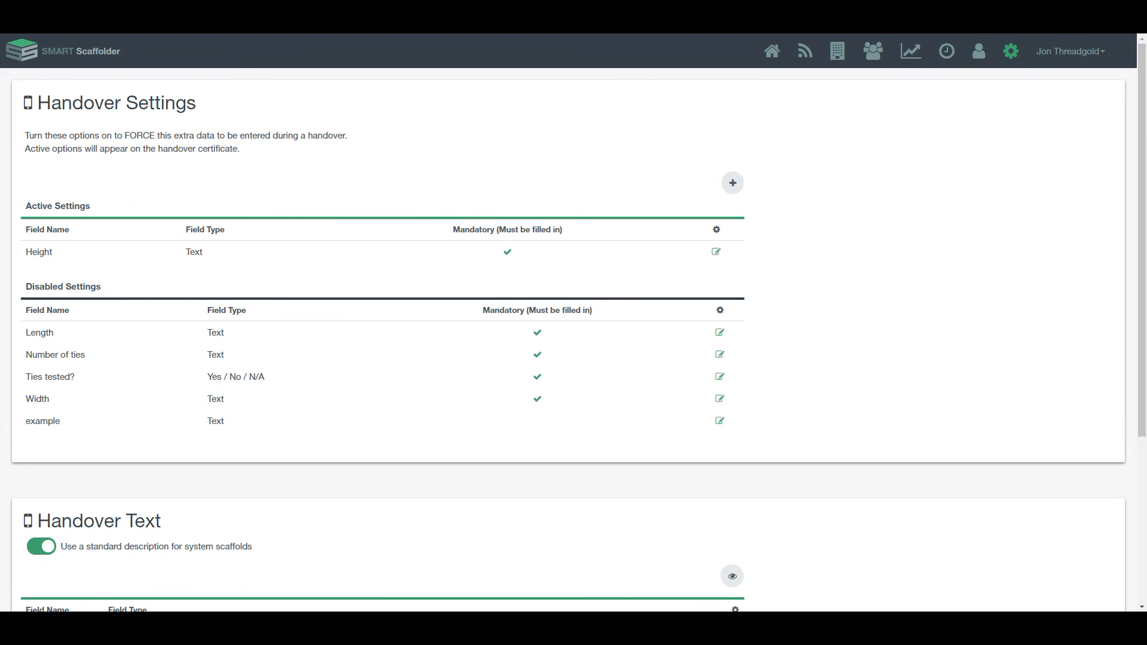
{"action": "left_click", "coordinate": [719, 332]}
{"action": "left_click", "coordinate": [818, 242]}
{"action": "left_click", "coordinate": [805, 279]}
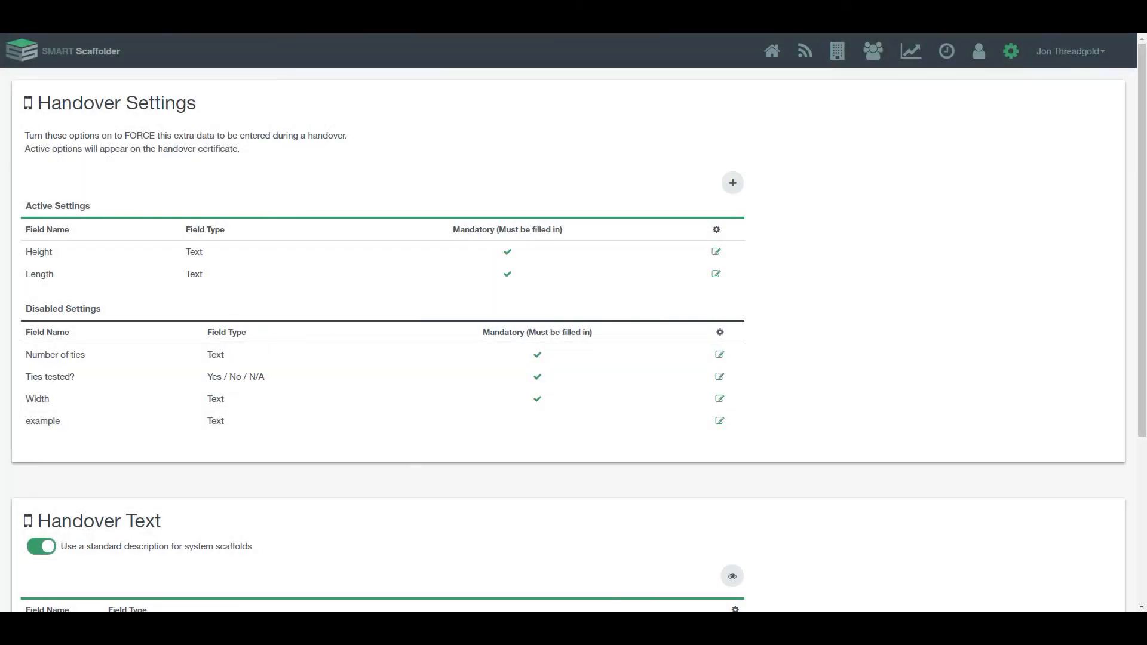
{"action": "left_click", "coordinate": [720, 398]}
{"action": "left_click", "coordinate": [817, 242]}
{"action": "left_click", "coordinate": [808, 279]}
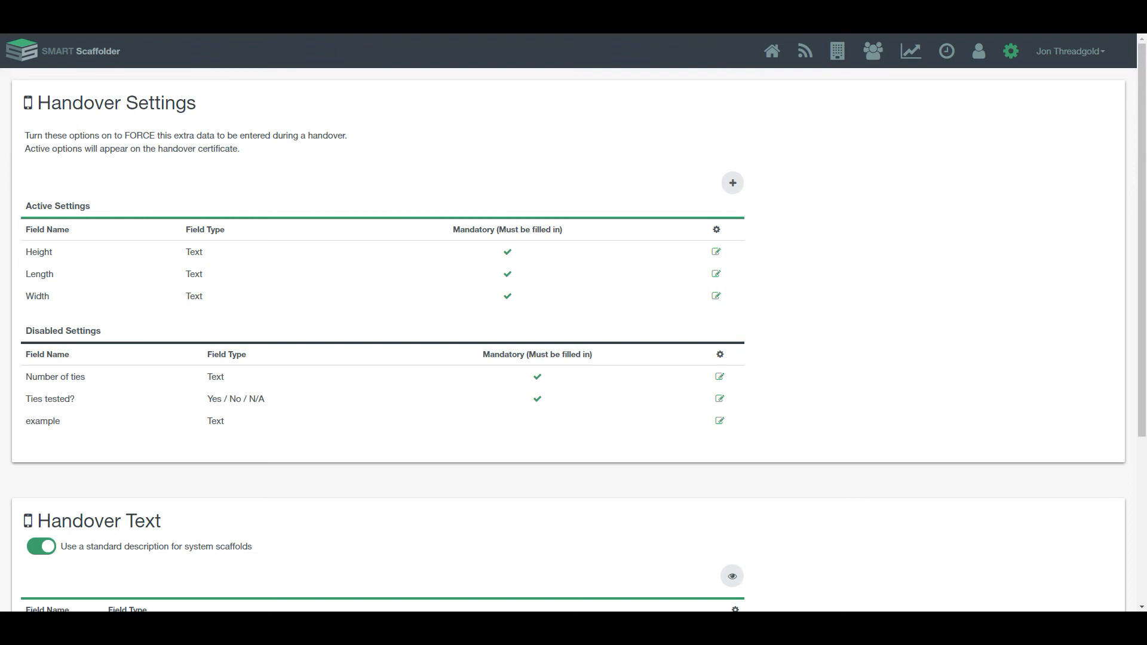
{"action": "scroll", "coordinate": [573, 323], "scroll_direction": "down", "scroll_amount": 3}
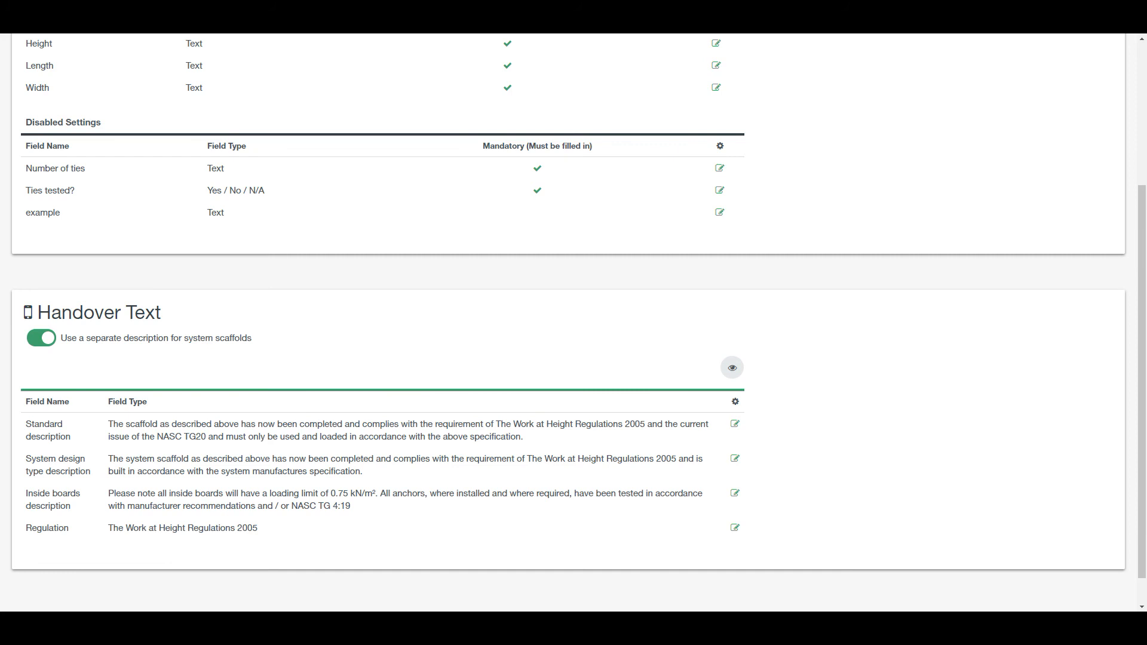
{"action": "left_click_drag", "start_coordinate": [26, 423], "coordinate": [90, 472]}
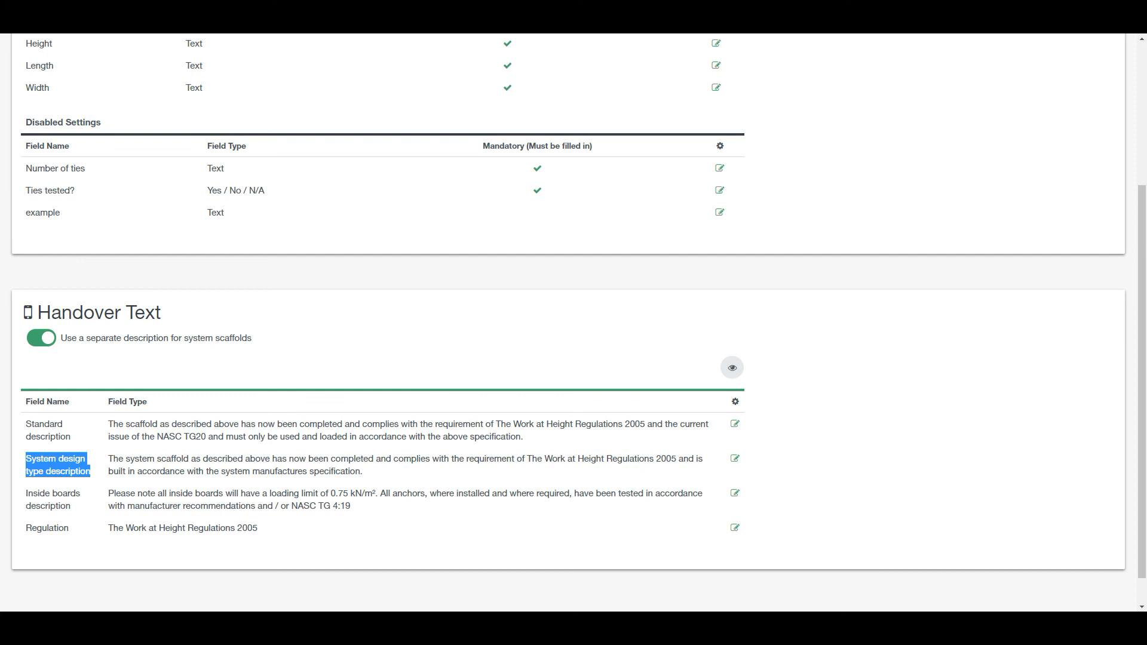
{"action": "left_click", "coordinate": [42, 338]}
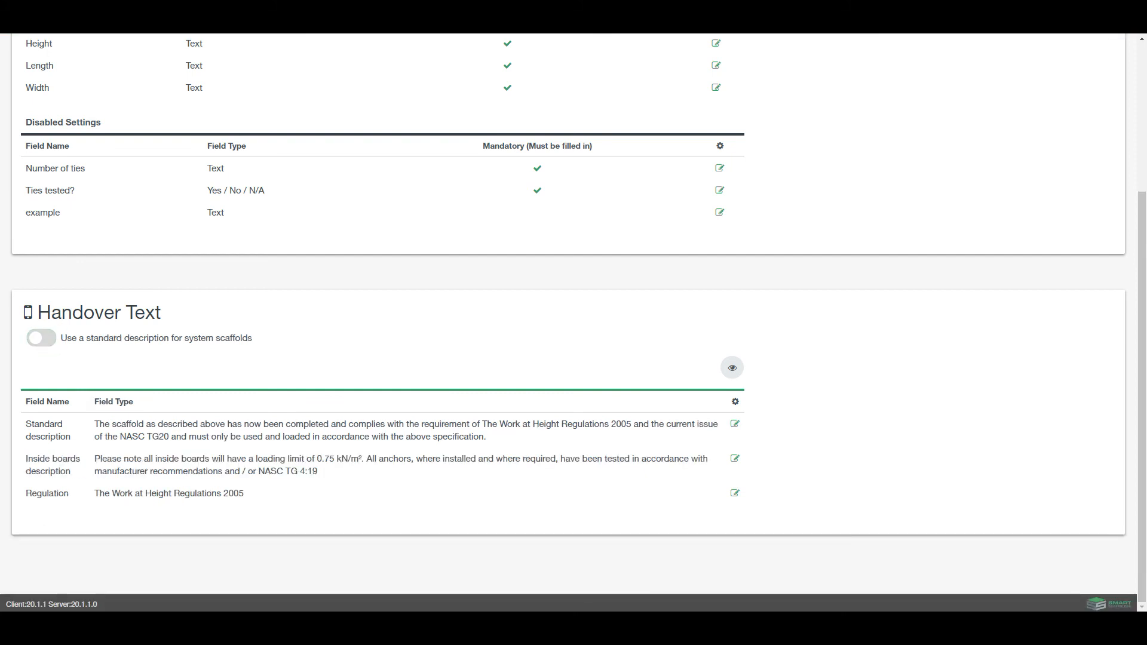
{"action": "left_click", "coordinate": [42, 338]}
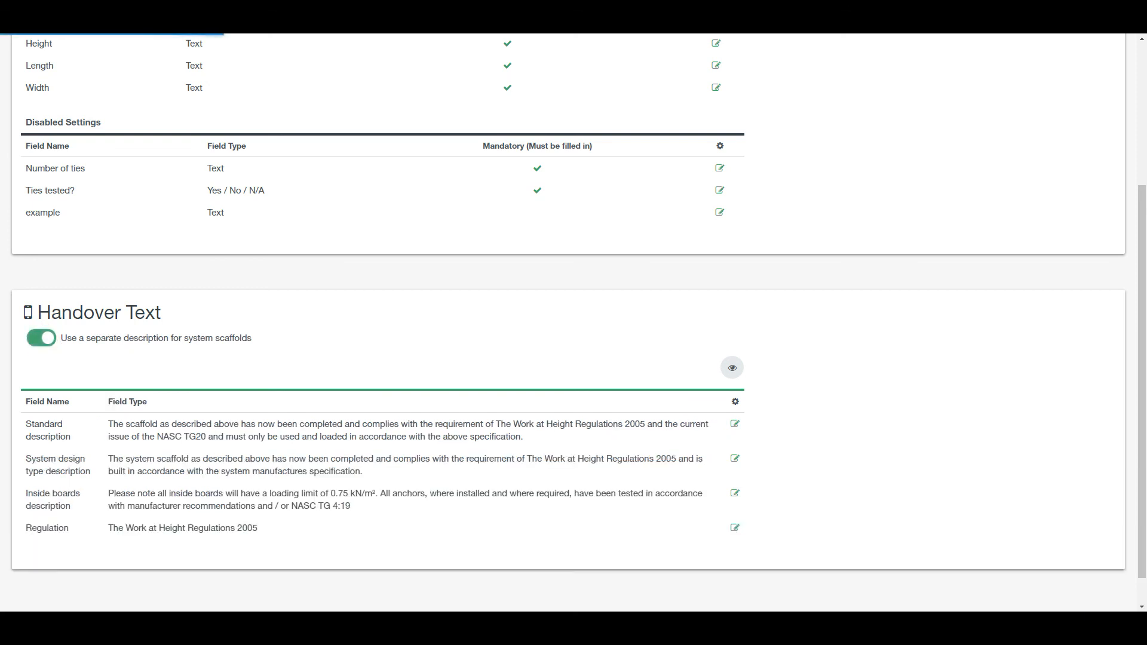
{"action": "scroll", "coordinate": [569, 323], "scroll_direction": "down", "scroll_amount": 1}
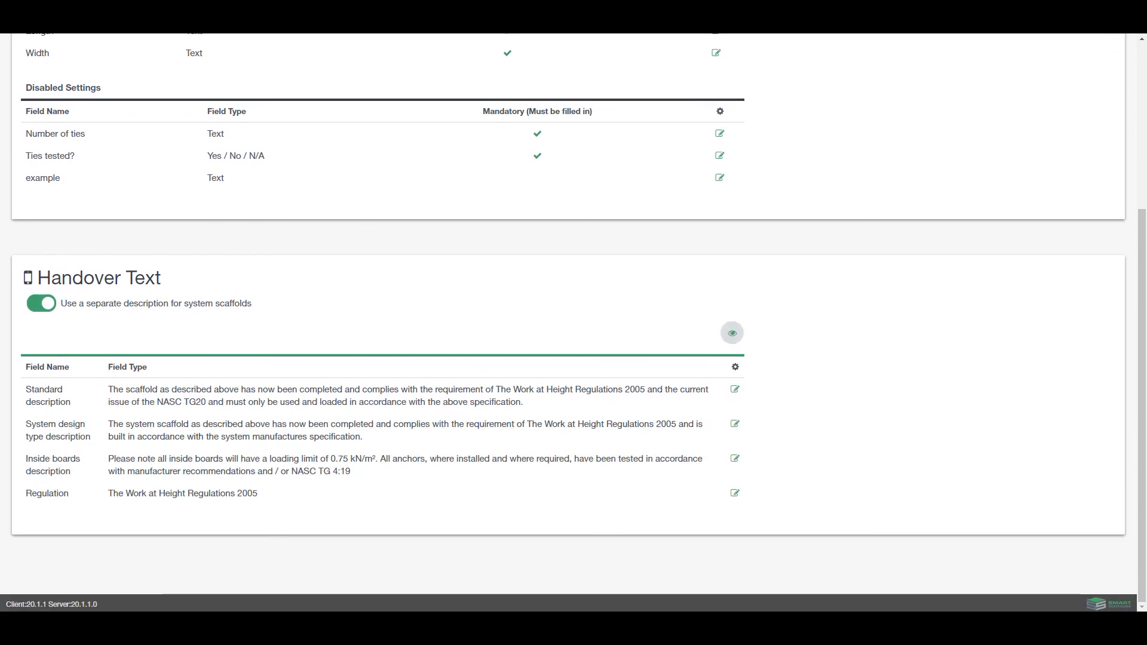
{"action": "left_click", "coordinate": [733, 332]}
{"action": "scroll", "coordinate": [733, 331], "scroll_direction": "down", "scroll_amount": 4}
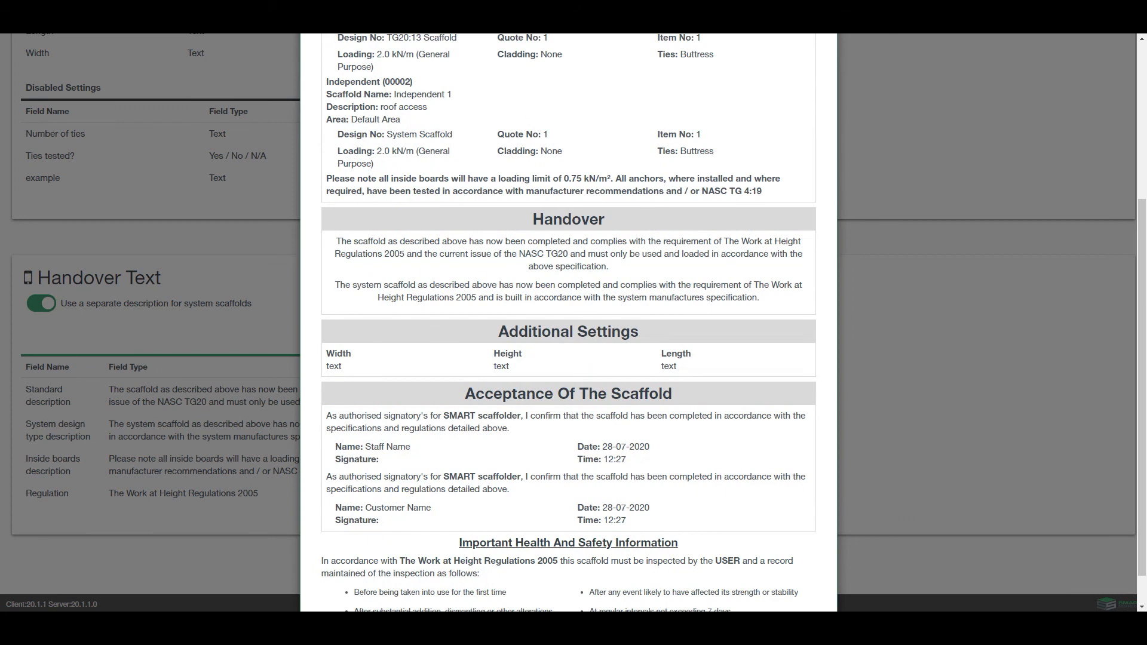
{"action": "scroll", "coordinate": [568, 322], "scroll_direction": "up", "scroll_amount": 3}
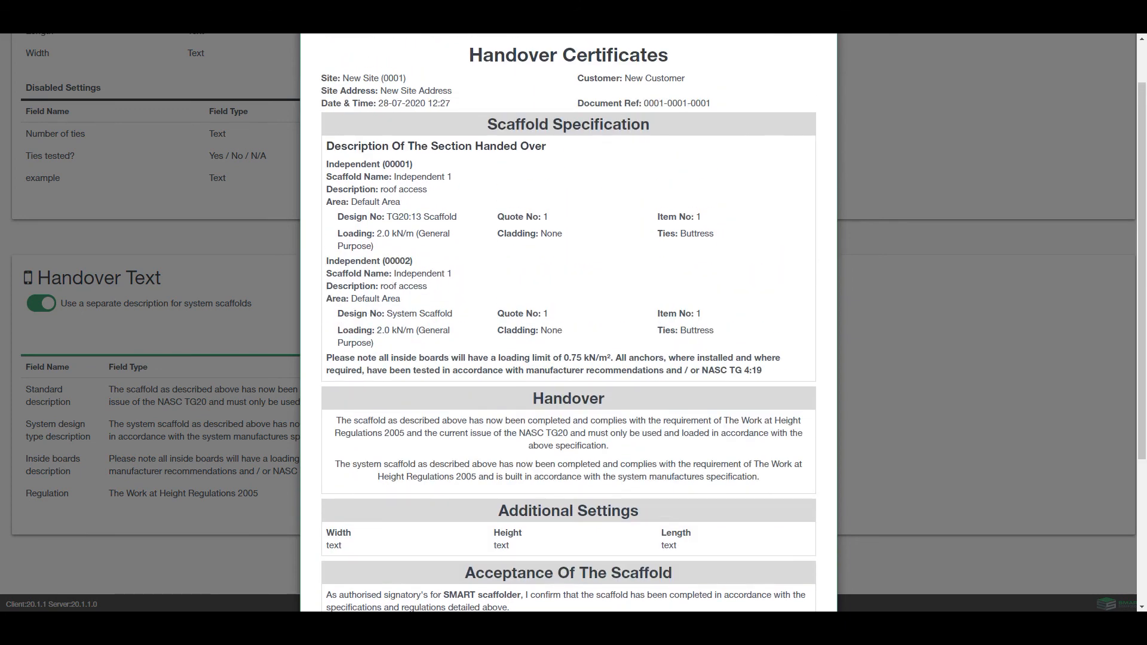
{"action": "scroll", "coordinate": [949, 229], "scroll_direction": "down", "scroll_amount": 1}
{"action": "scroll", "coordinate": [949, 228], "scroll_direction": "up", "scroll_amount": 2}
{"action": "left_click", "coordinate": [821, 70]}
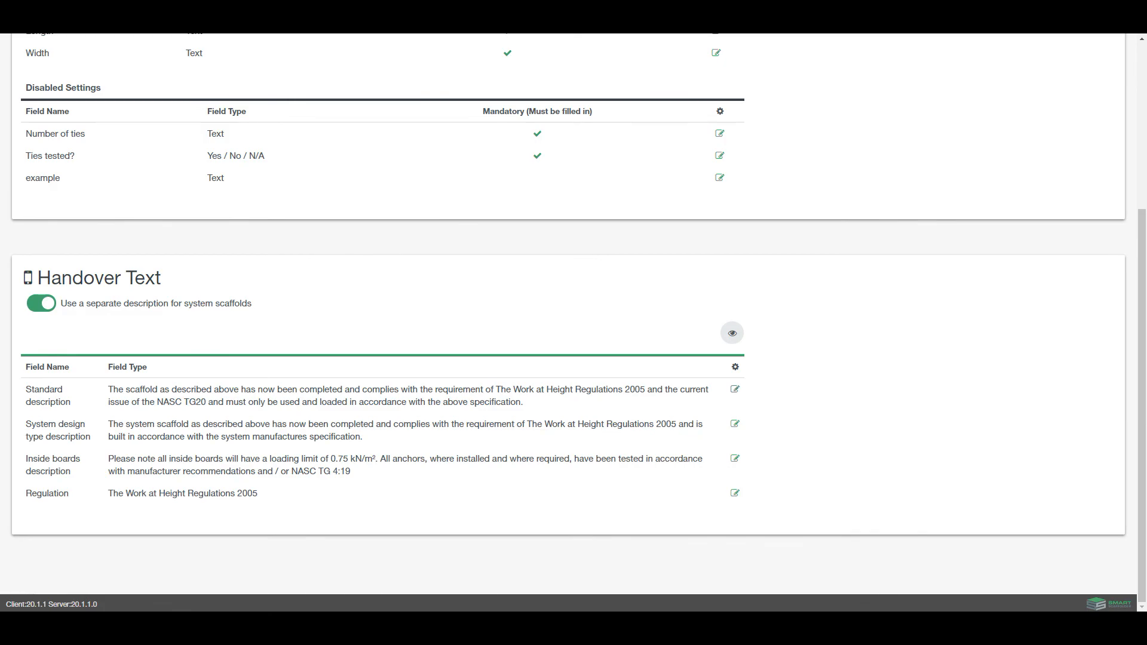
{"action": "left_click", "coordinate": [735, 389]}
{"action": "left_click", "coordinate": [375, 154]}
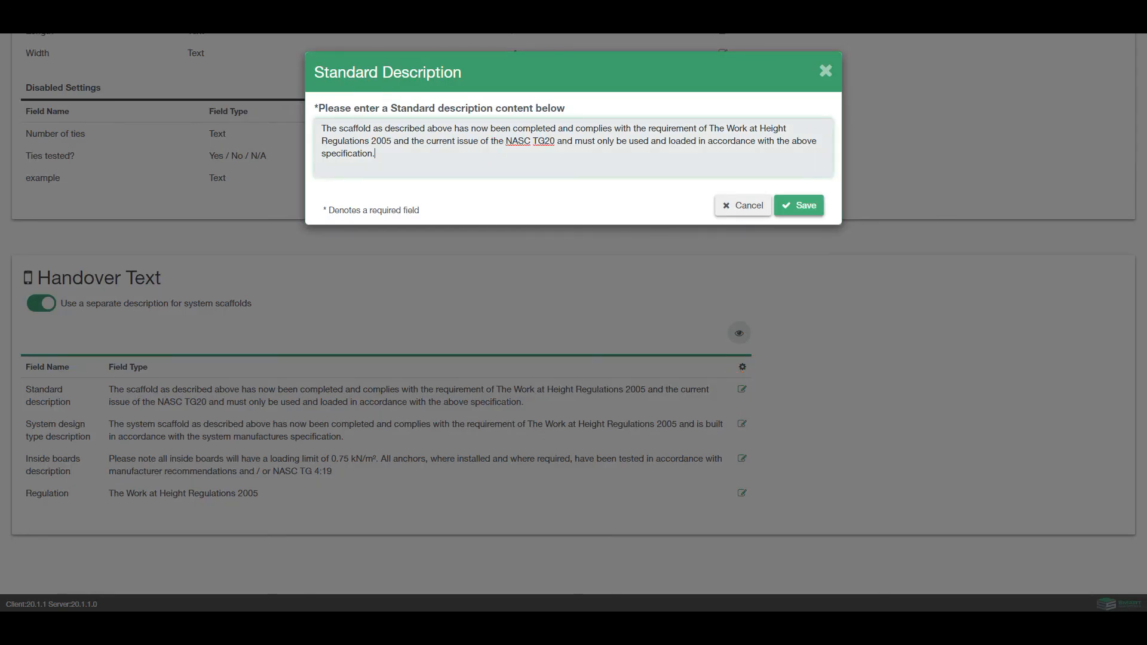
{"action": "left_click", "coordinate": [798, 206]}
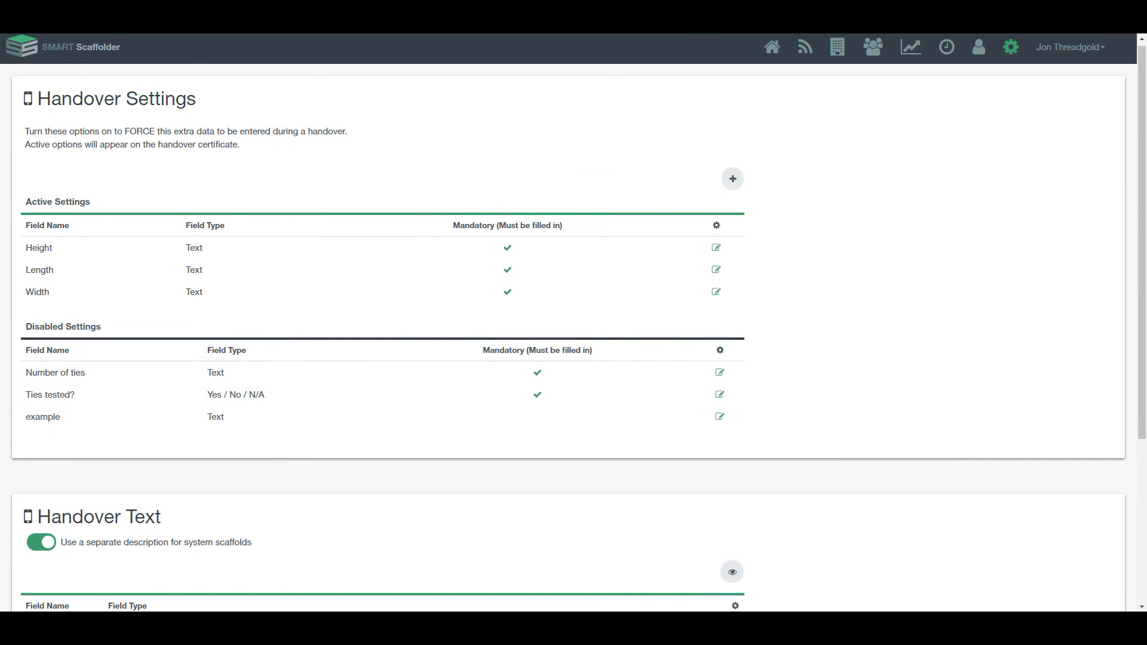
{"action": "scroll", "coordinate": [574, 323], "scroll_direction": "down", "scroll_amount": 4}
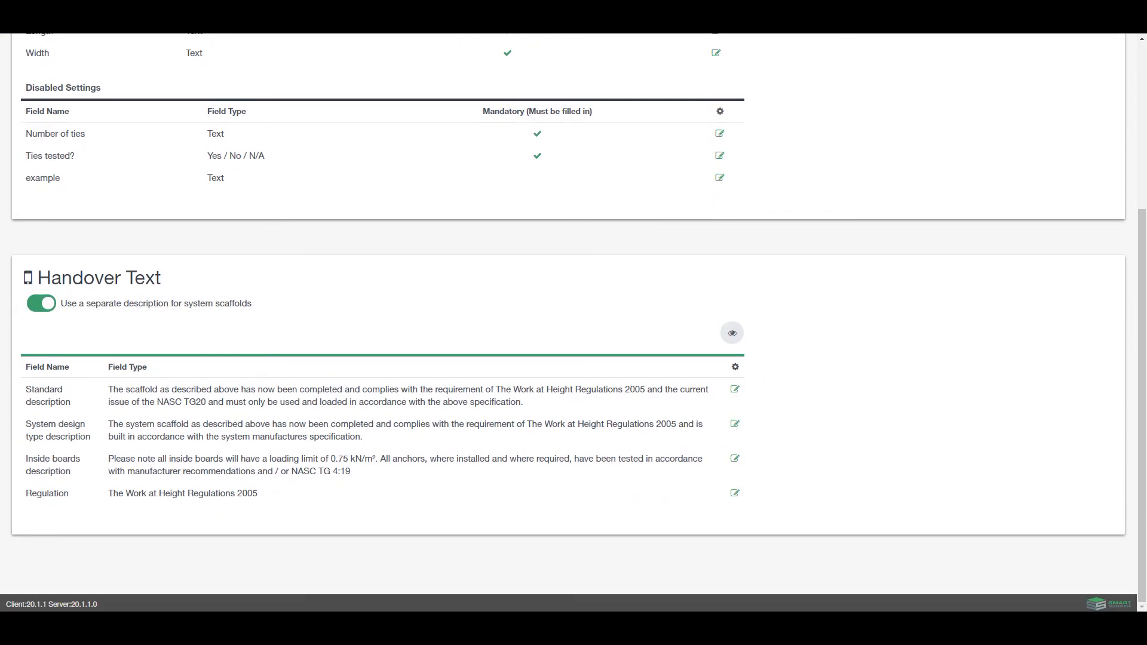
{"action": "scroll", "coordinate": [574, 323], "scroll_direction": "up", "scroll_amount": 4}
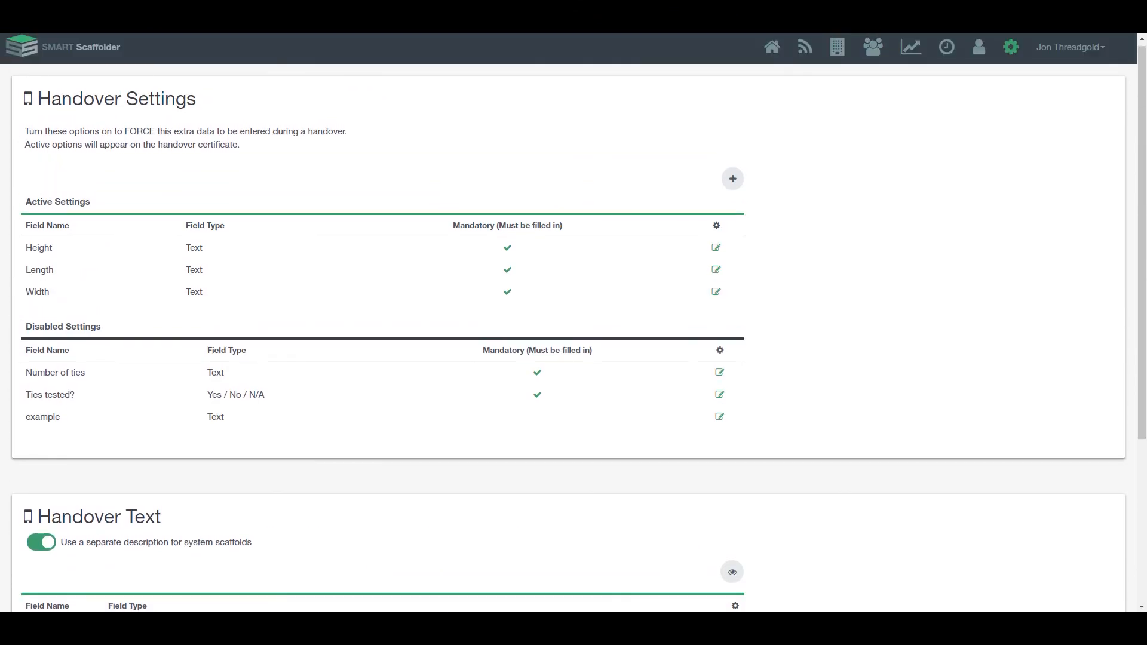